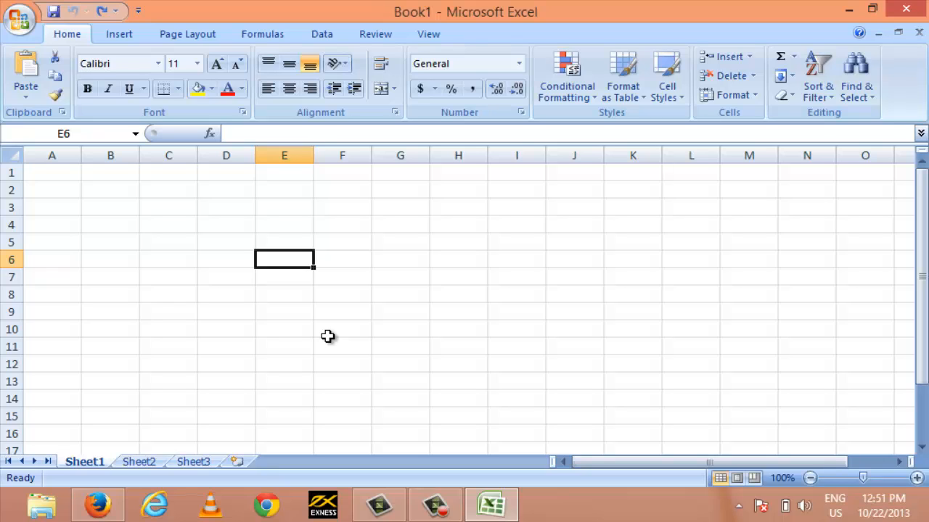
# - Enter the multiplication formula =2*3 in cell E5
pyautogui.write('=')
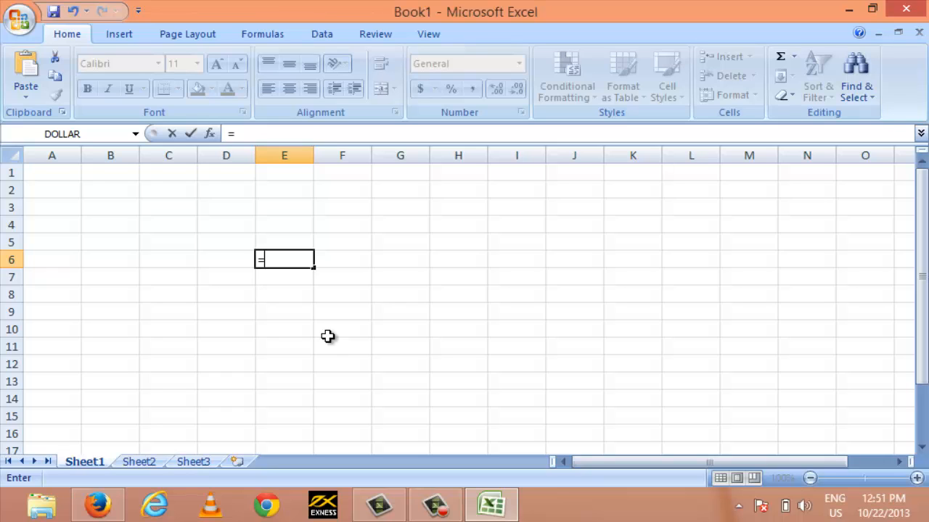
pyautogui.press('Escape')
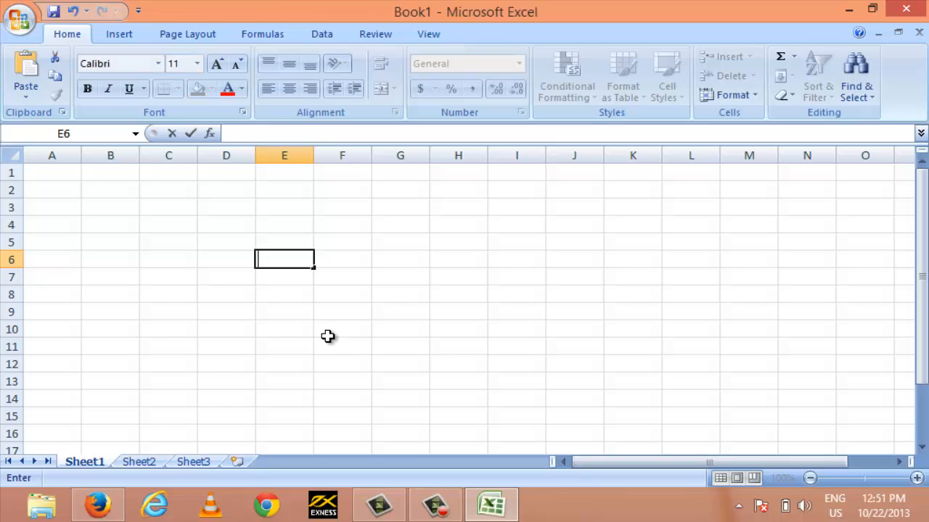
pyautogui.click(272, 239)
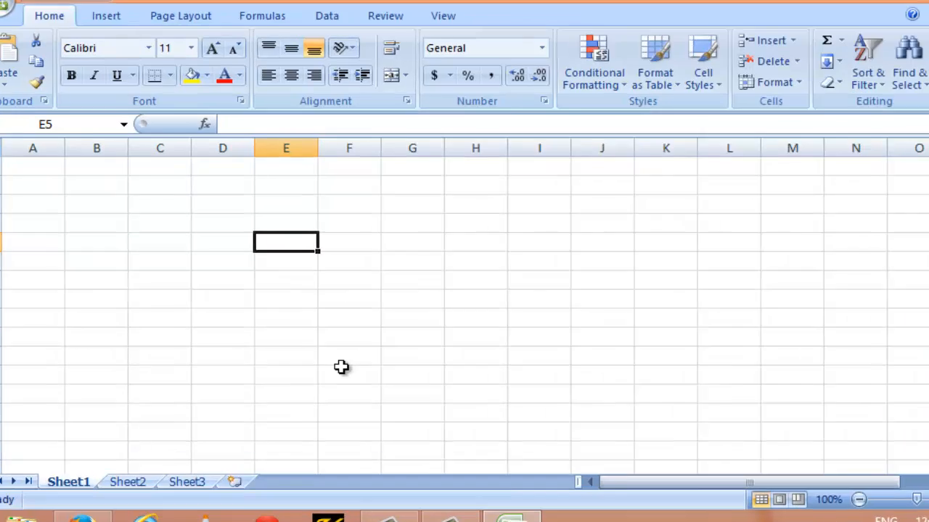
pyautogui.write('=2')
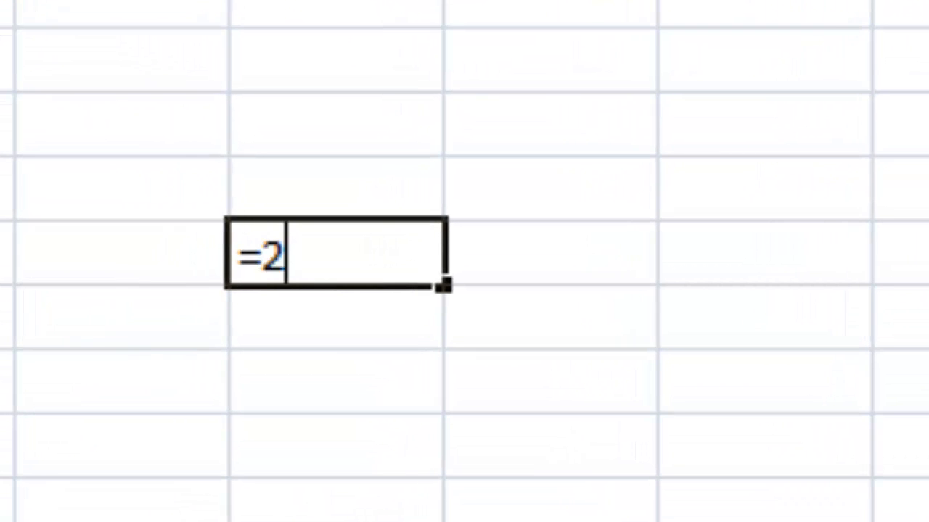
pyautogui.write('*')
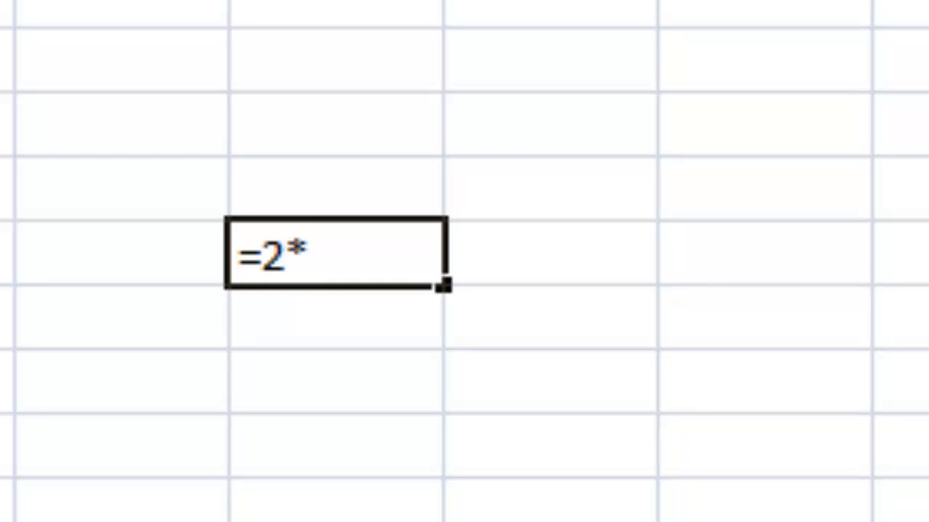
pyautogui.write('3')
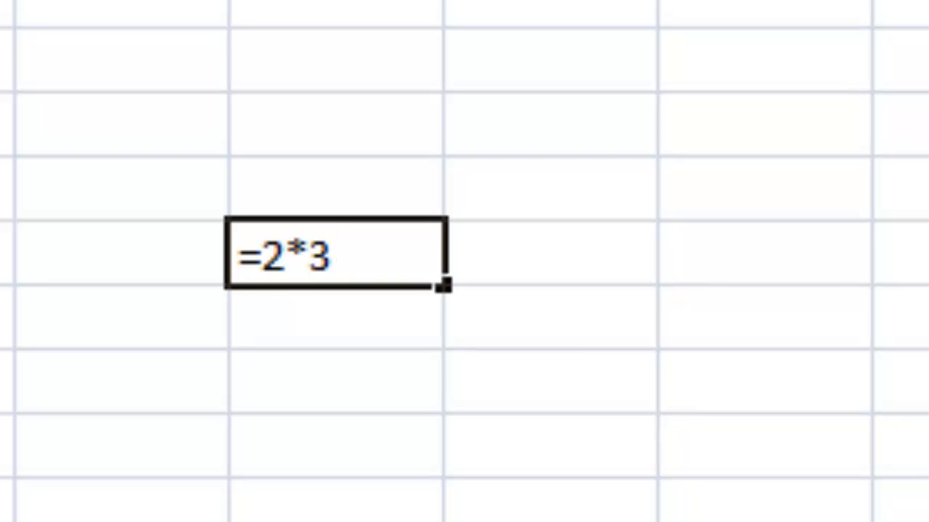
pyautogui.press('Return')
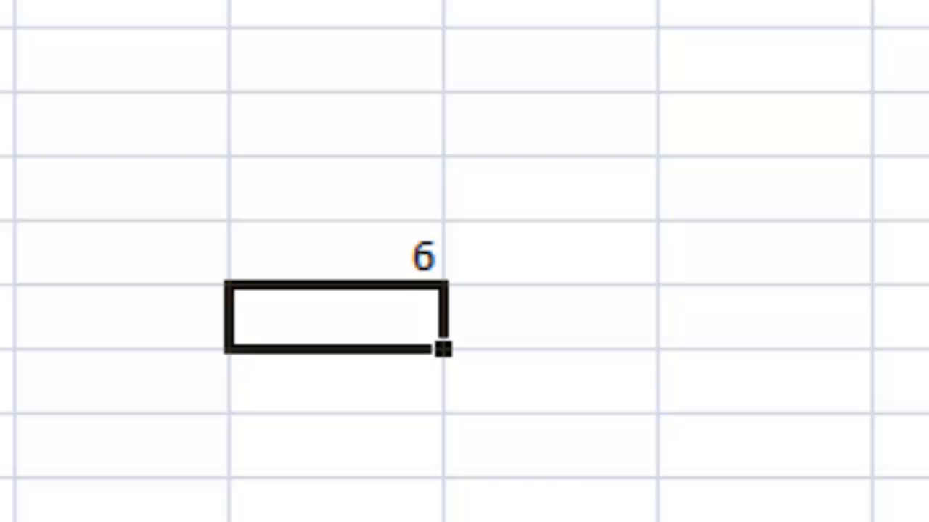
# - Enter the addition formula =7+8 in cell G5, two columns over from the multiplication result
pyautogui.click(712, 281)
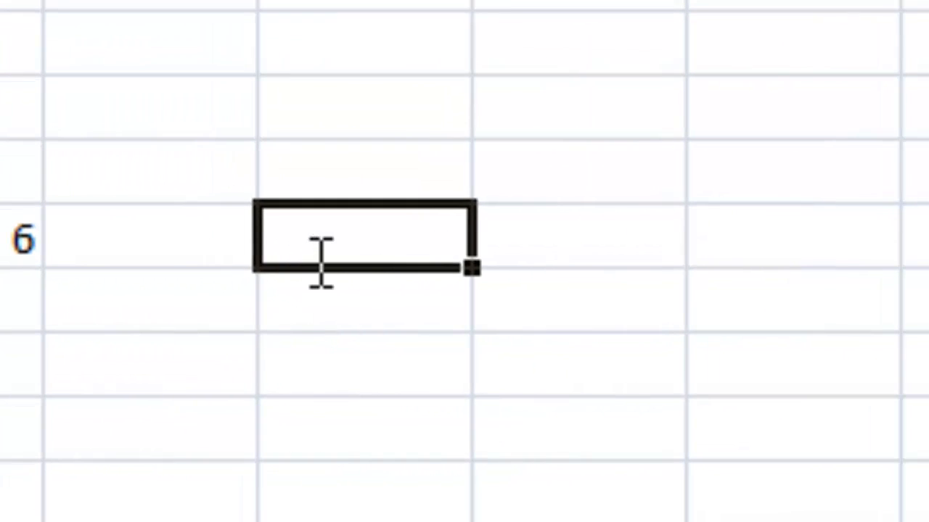
pyautogui.write('=')
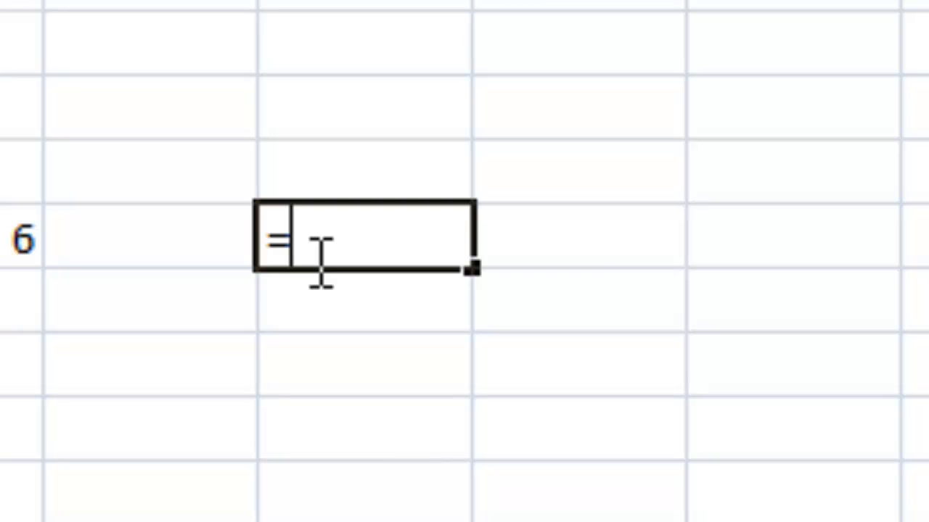
pyautogui.write('7+8')
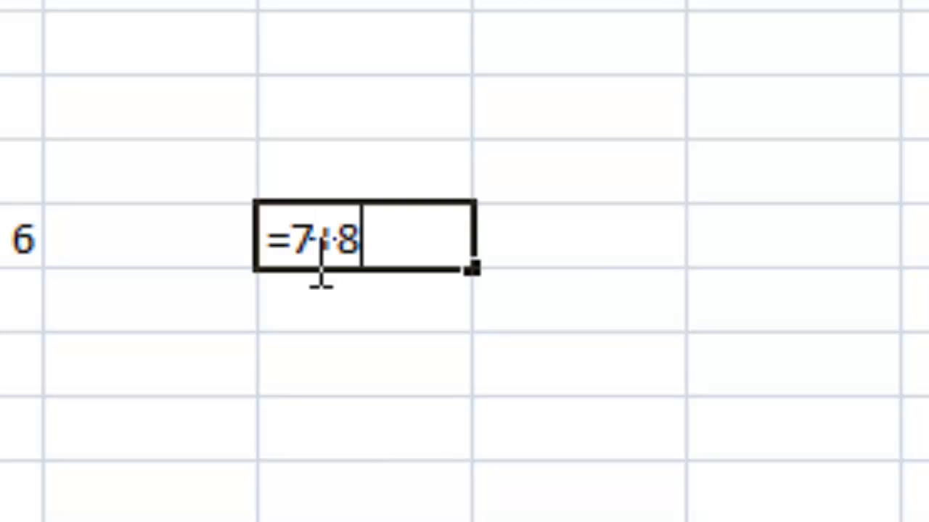
pyautogui.press('Return')
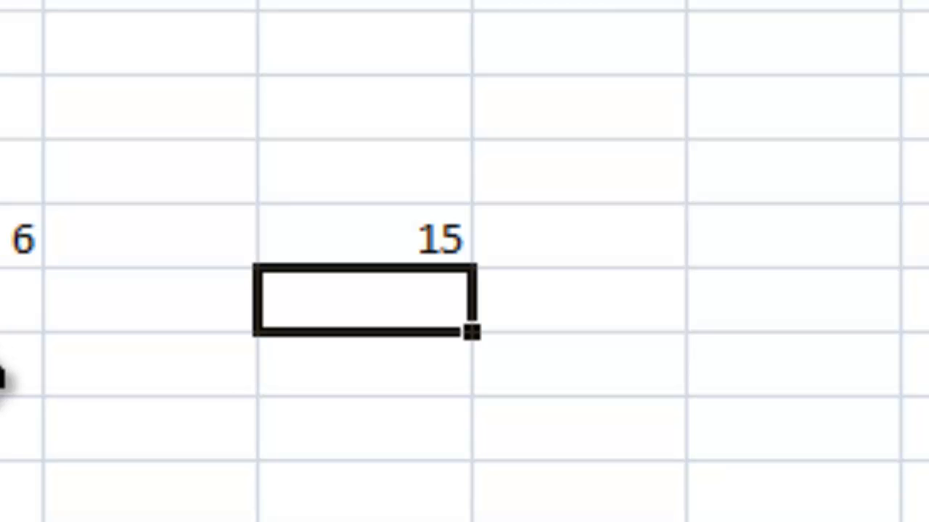
# - Enter the division formula =15/3 in cell E7, two rows below the multiplication result
pyautogui.click(3, 373)
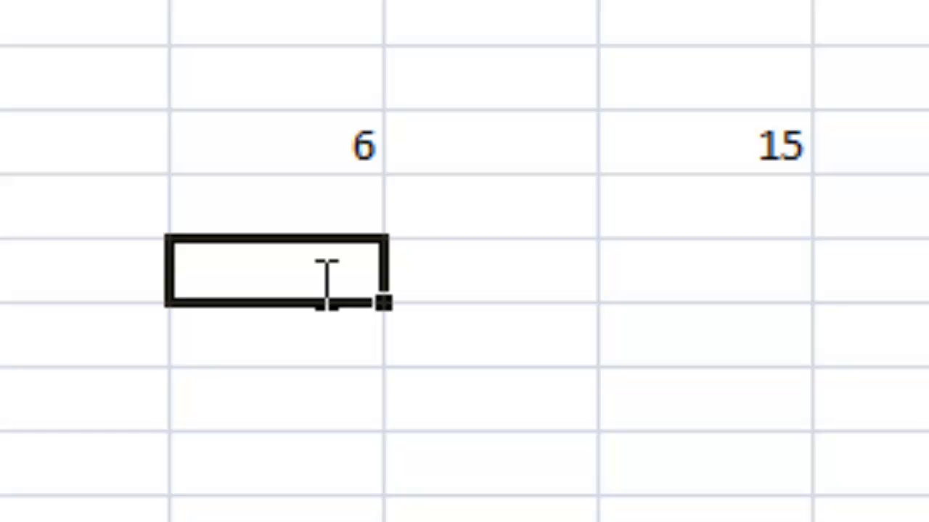
pyautogui.write('=')
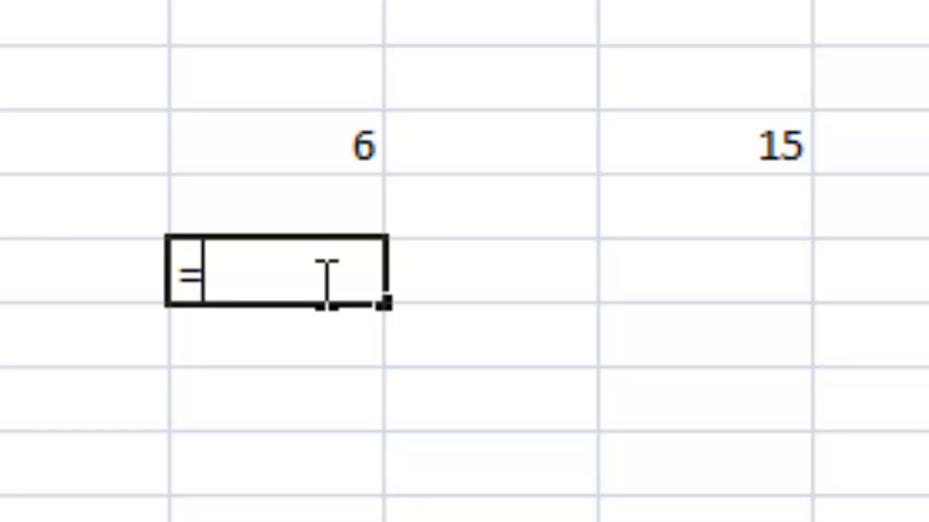
pyautogui.write('15')
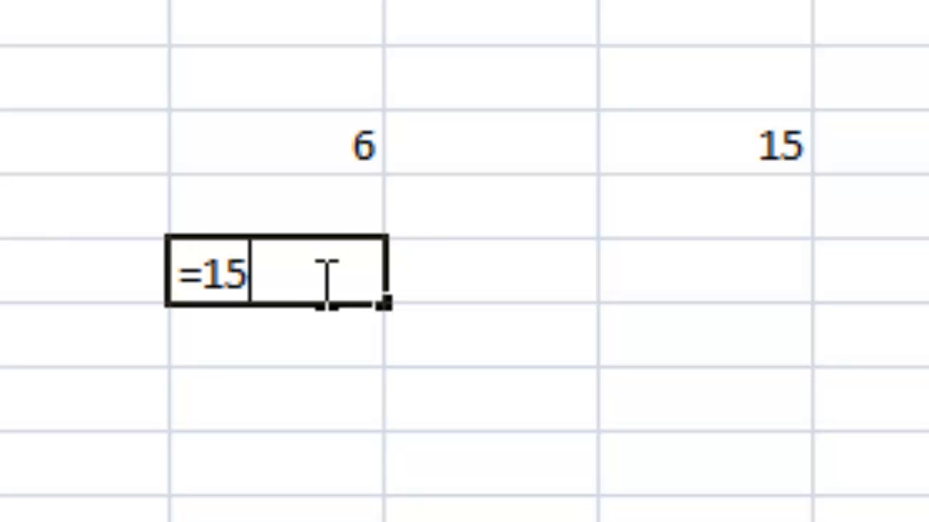
pyautogui.write('/')
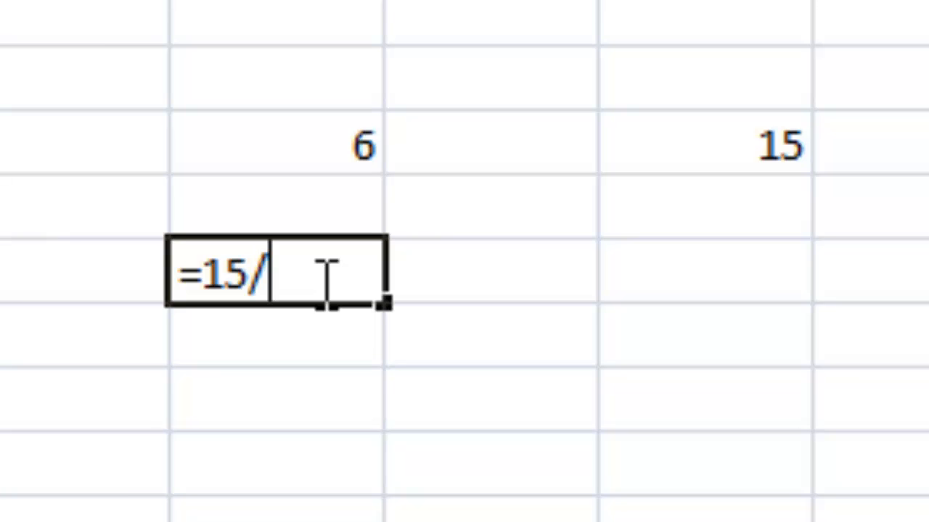
pyautogui.write('3')
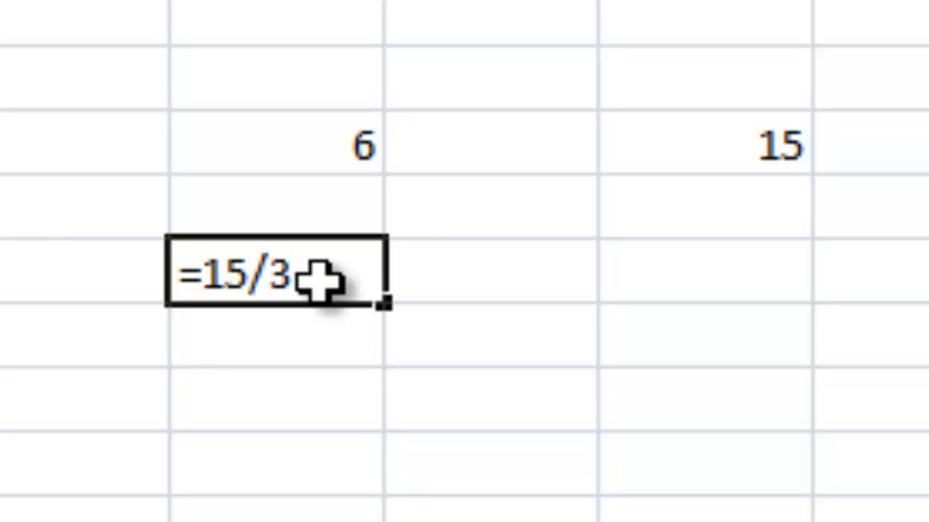
pyautogui.press('Return')
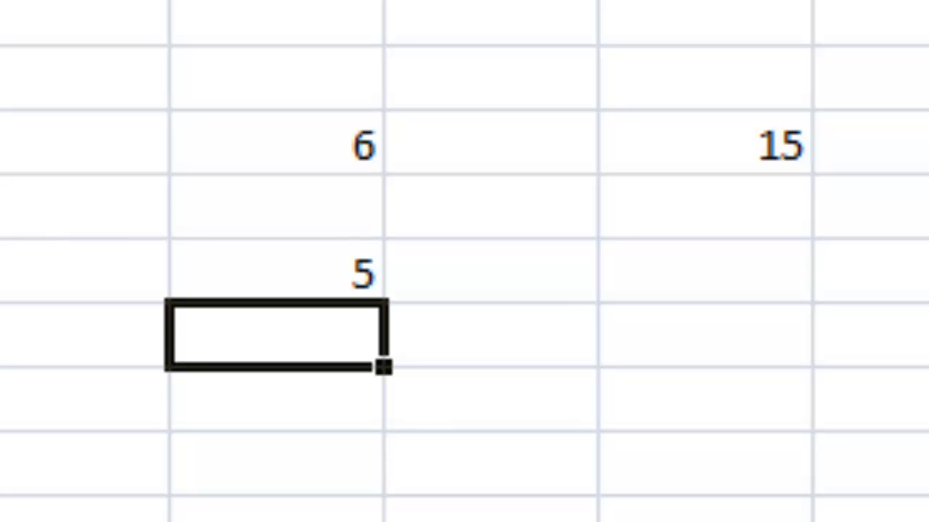
# - Enter the subtraction formula =8-9 in cell E8, directly below the division result
pyautogui.write('=')
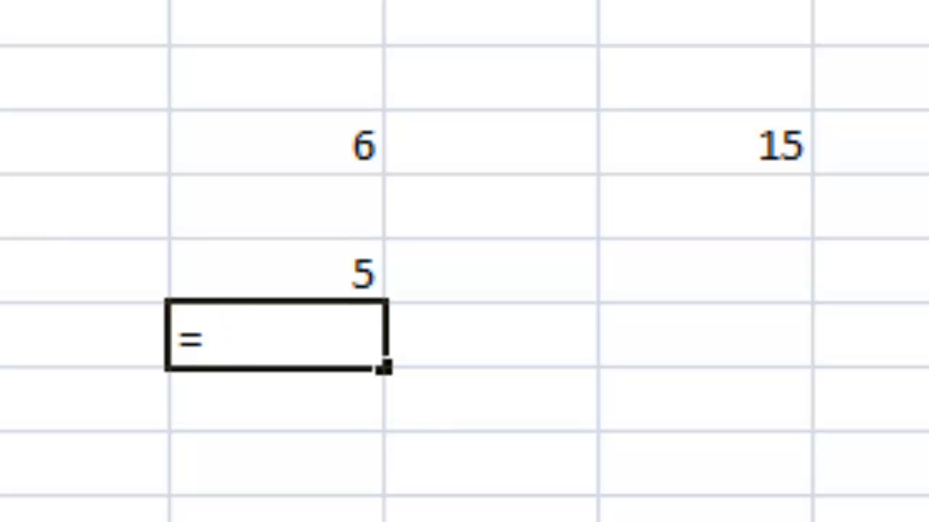
pyautogui.write('8-9')
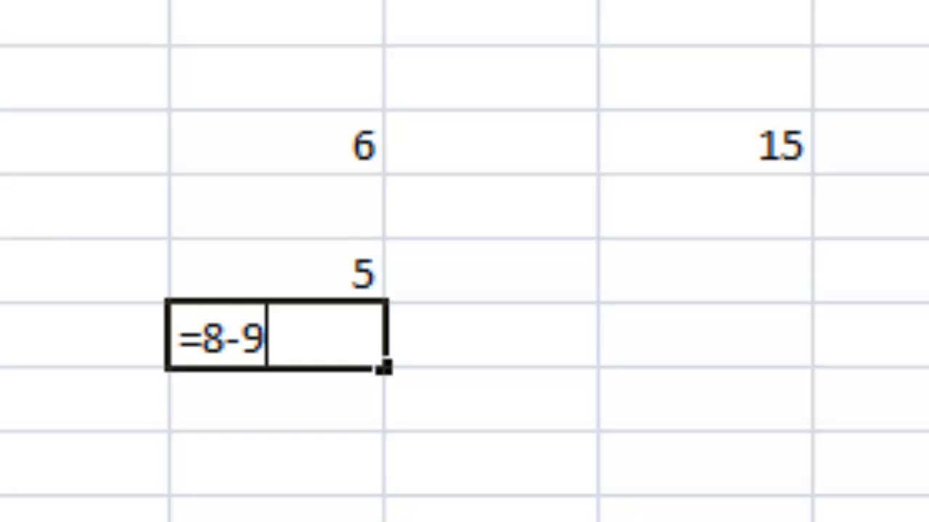
pyautogui.press('Return')
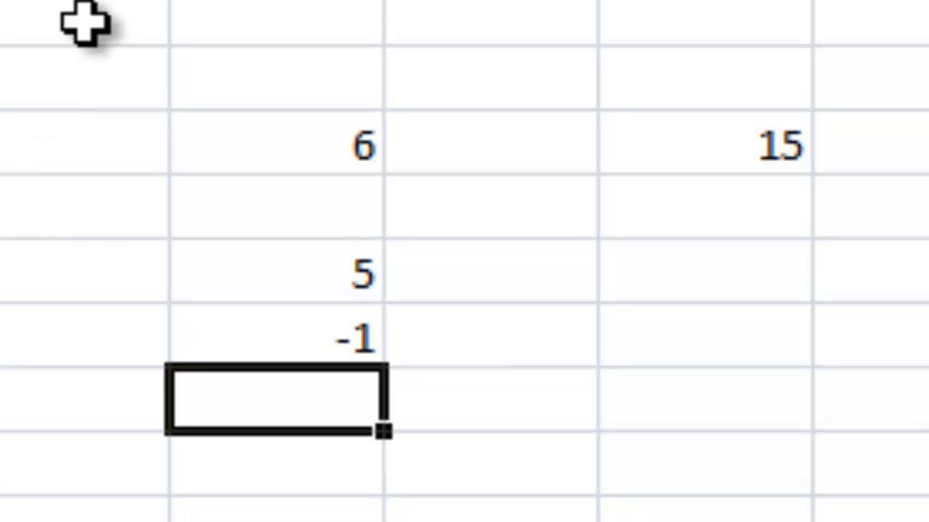
# - Clear all the arithmetic formulas from the sheet and enter the less-than comparison =9<8 in cell E6
pyautogui.moveTo(85, 24); pyautogui.dragTo(925, 338)
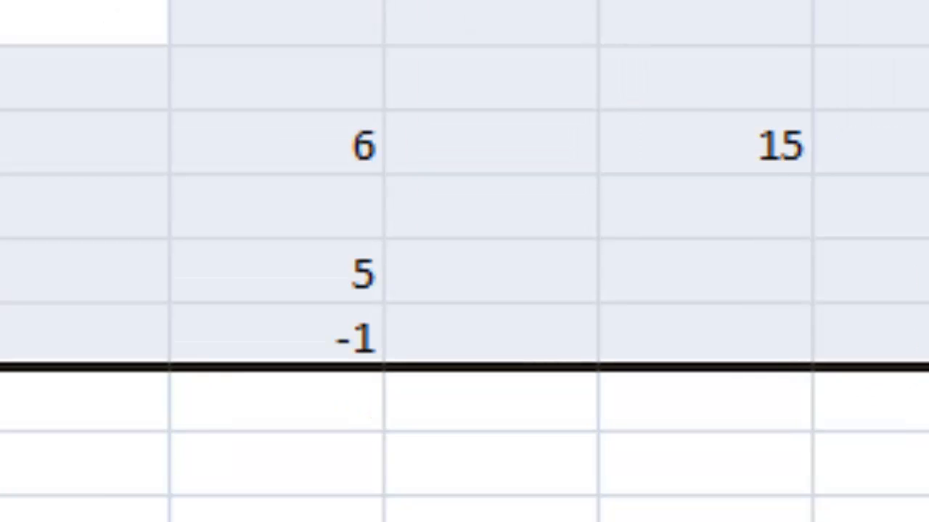
pyautogui.press('Delete')
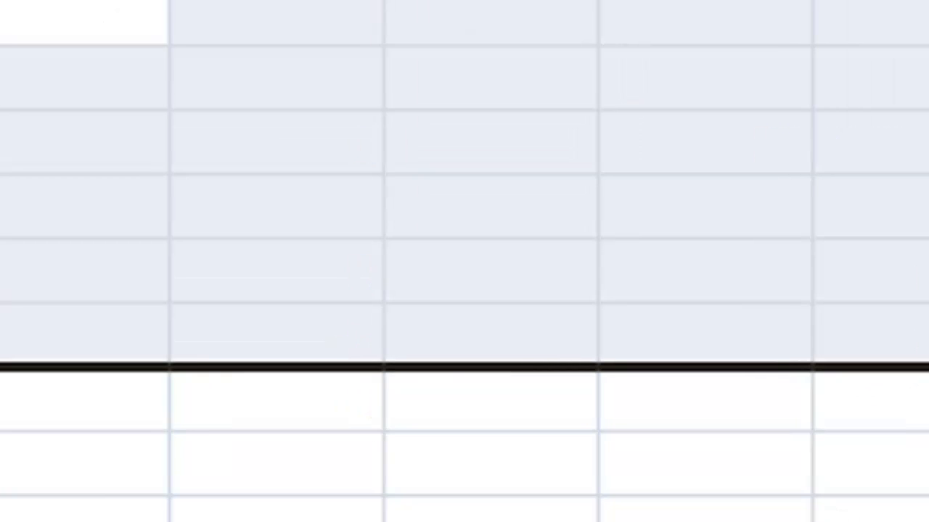
pyautogui.click(282, 211)
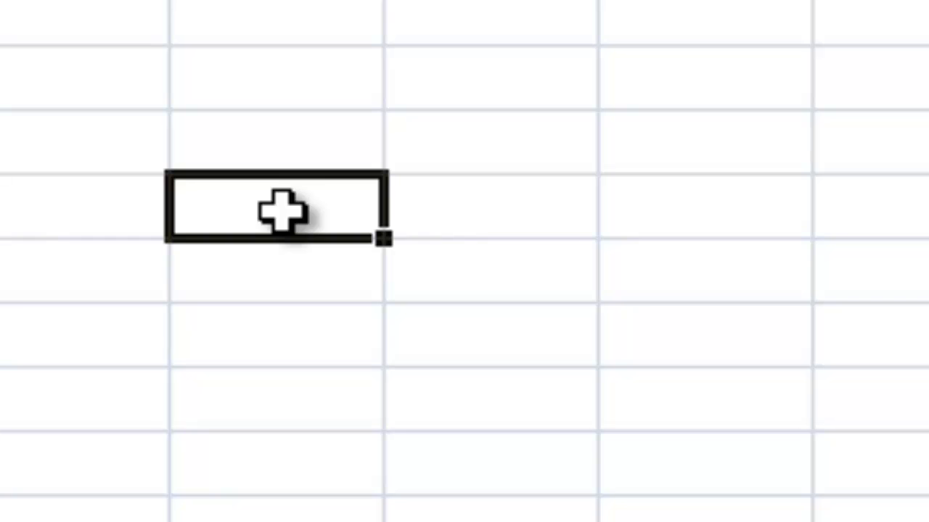
pyautogui.doubleClick(290, 213)
pyautogui.write('=')
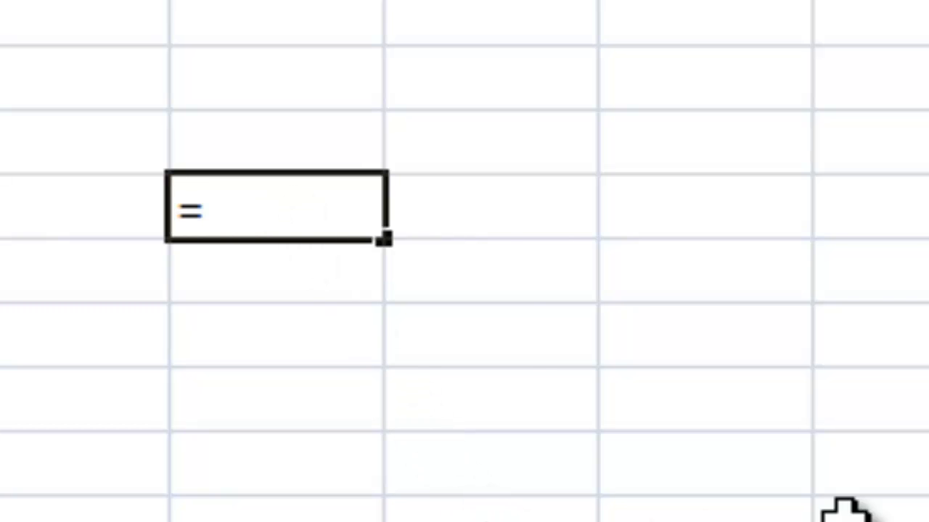
pyautogui.write('9<')
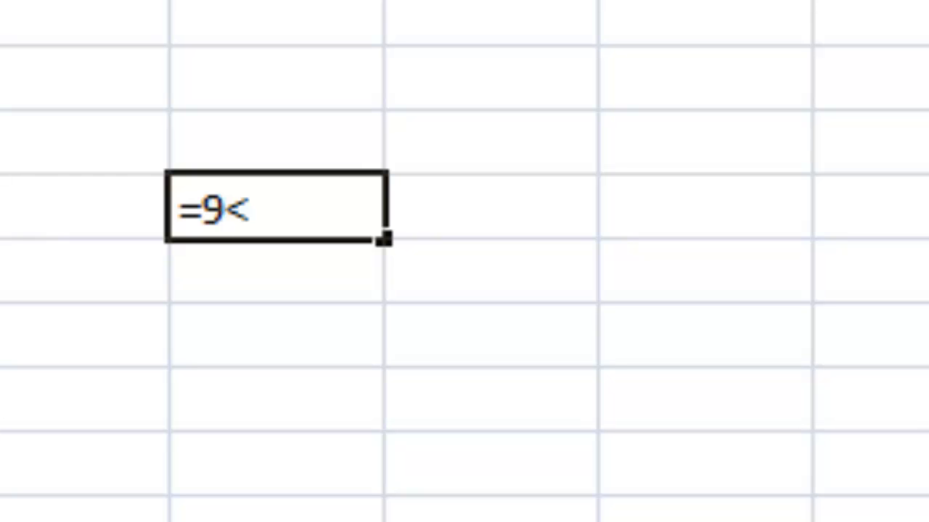
pyautogui.write('8')
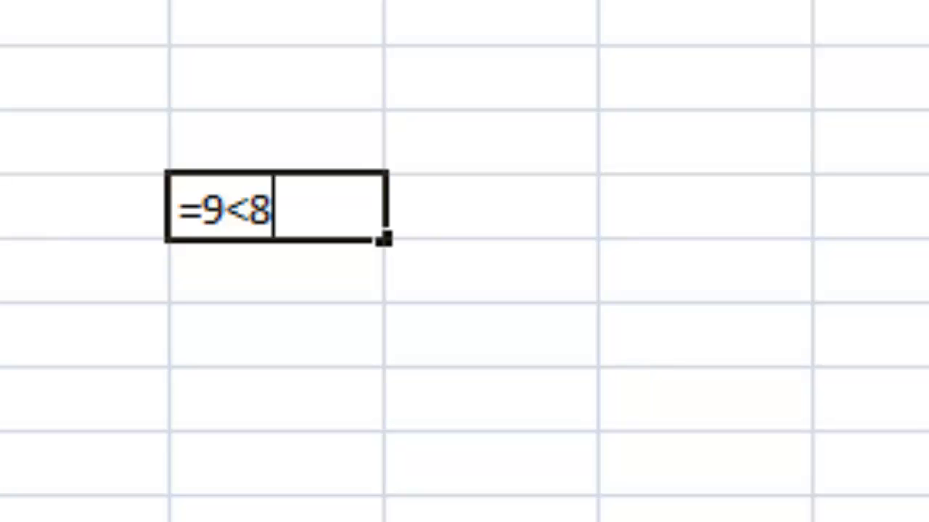
pyautogui.press('Return')
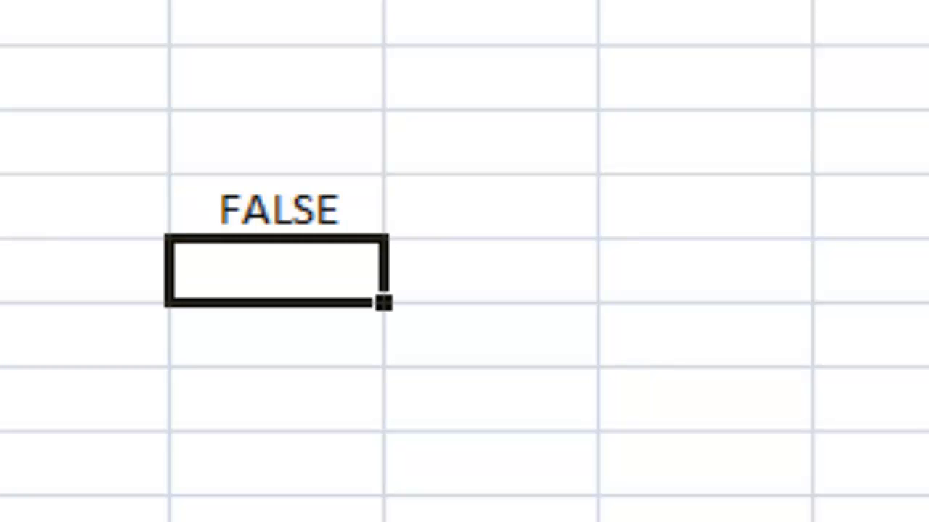
# - Enter the equality comparison =8=9 in cell G6, in the same row as the less-than comparison
pyautogui.click(696, 209)
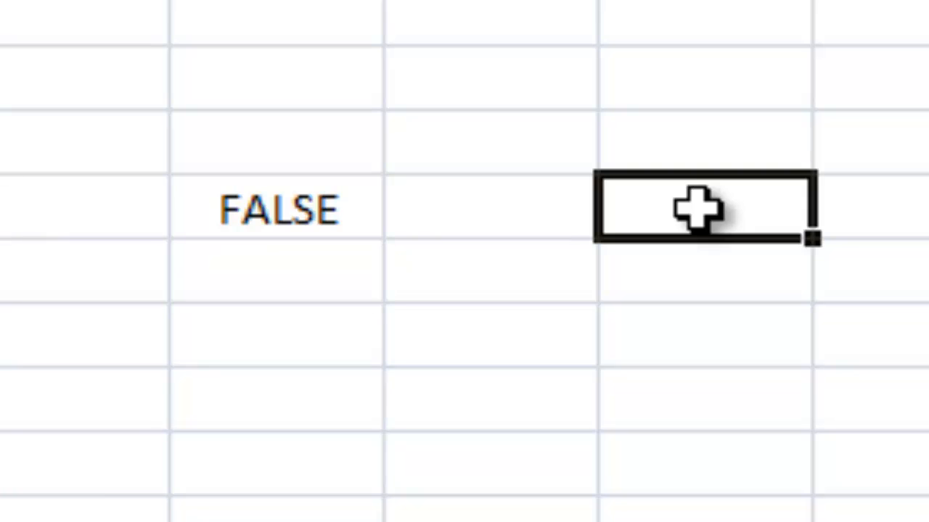
pyautogui.doubleClick(696, 209)
pyautogui.write('=')
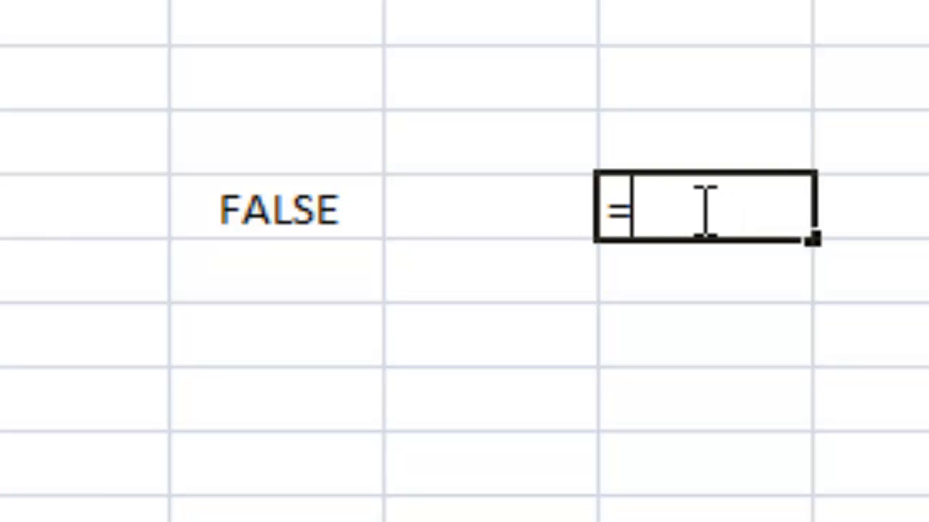
pyautogui.write('8')
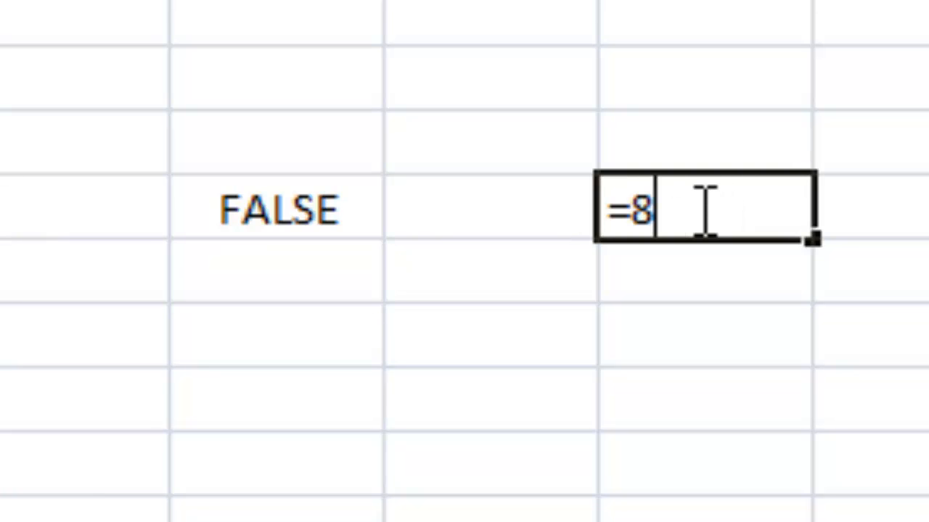
pyautogui.write('=9')
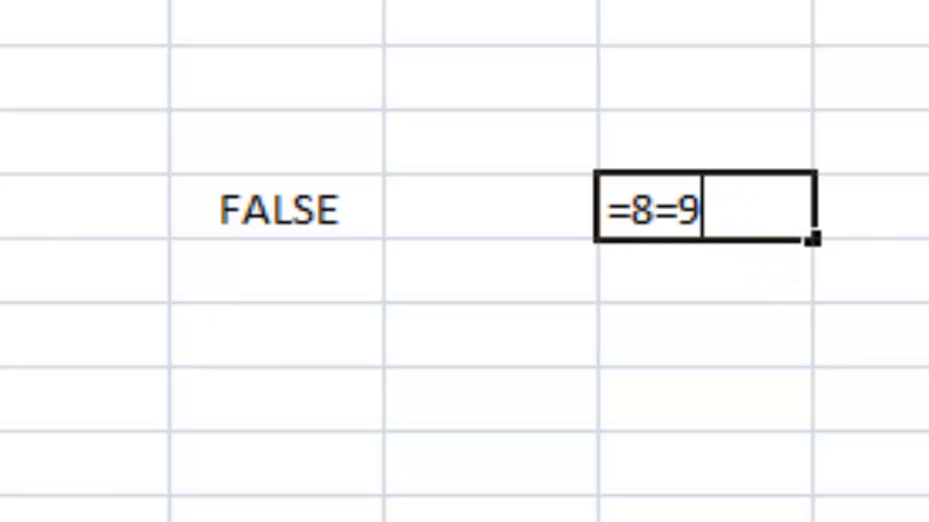
pyautogui.press('Return')
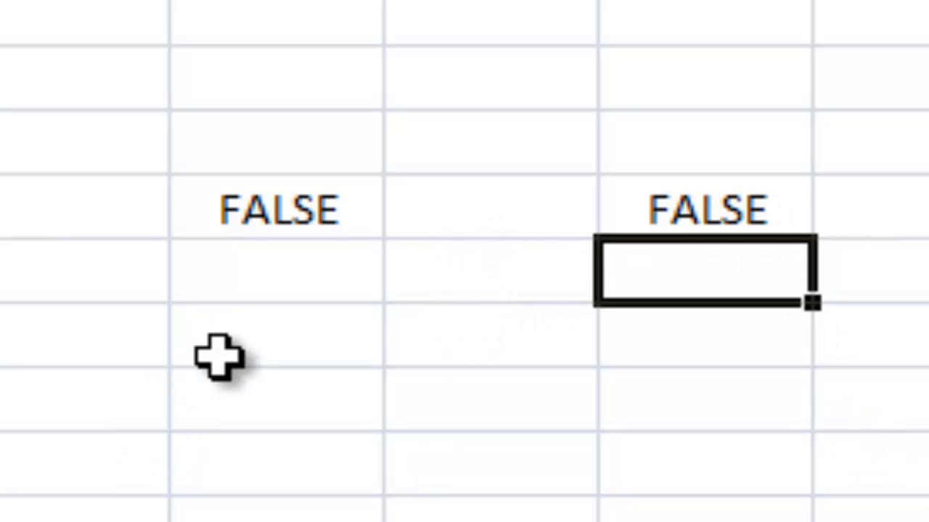
# - Enter the equality comparison =9=9 in cell E8, two rows below the less-than comparison
pyautogui.click(240, 340)
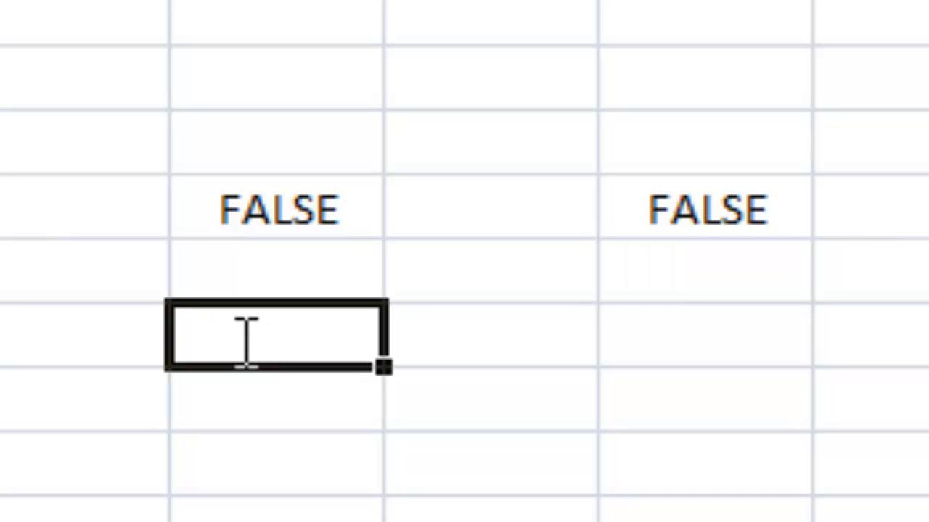
pyautogui.write('=9=9')
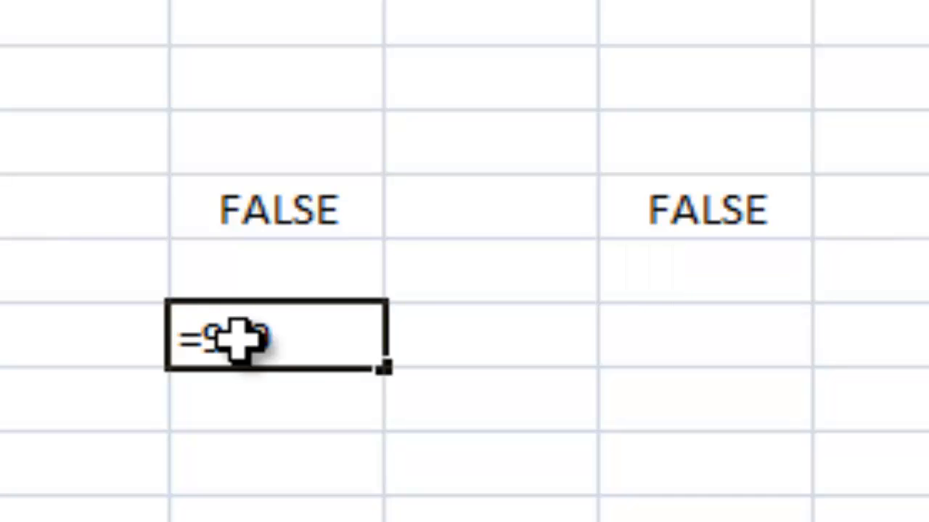
pyautogui.press('Return')
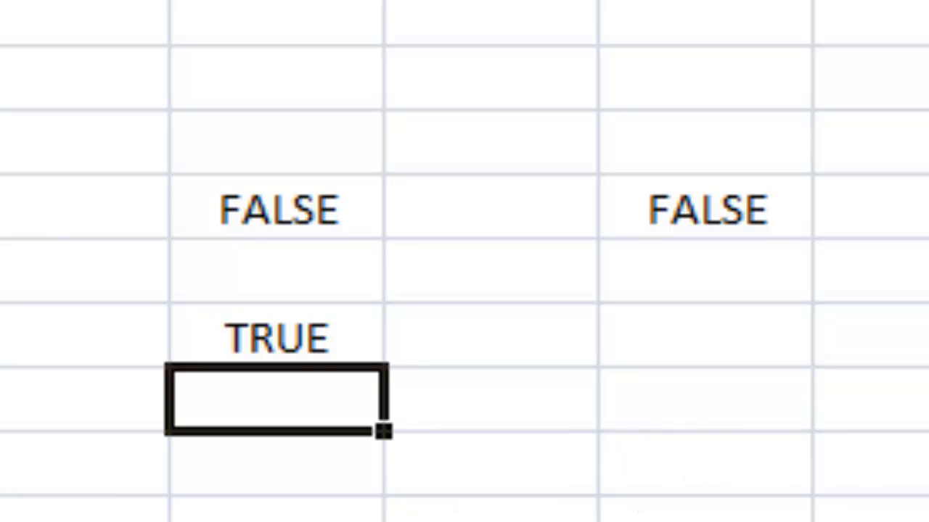
# - Enter the greater-than comparison =8>7 in cell E9, directly below the second equality comparison
pyautogui.write('=>')
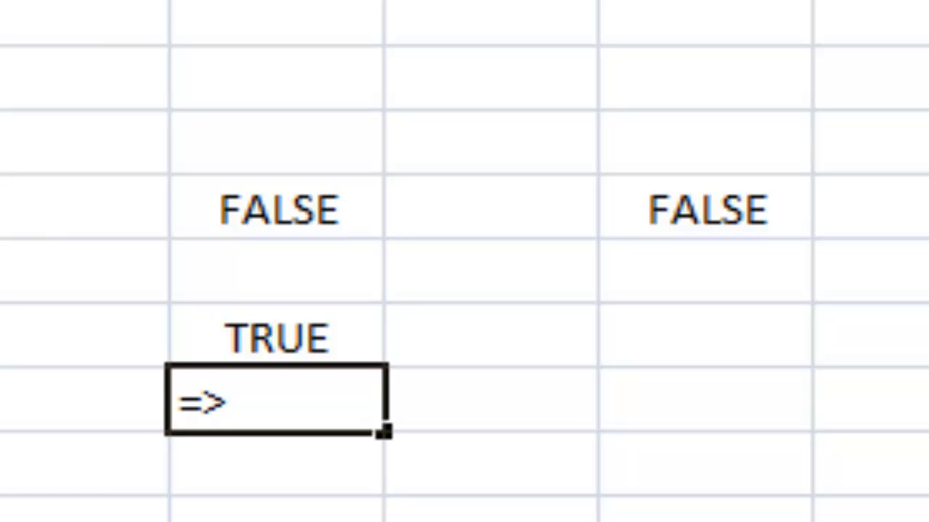
pyautogui.press('BackSpace')
pyautogui.write('8>')
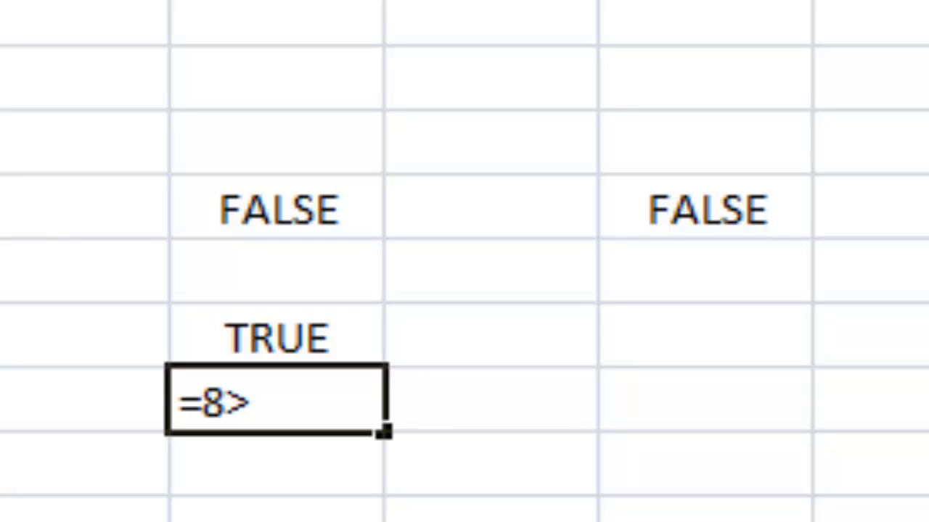
pyautogui.write('7')
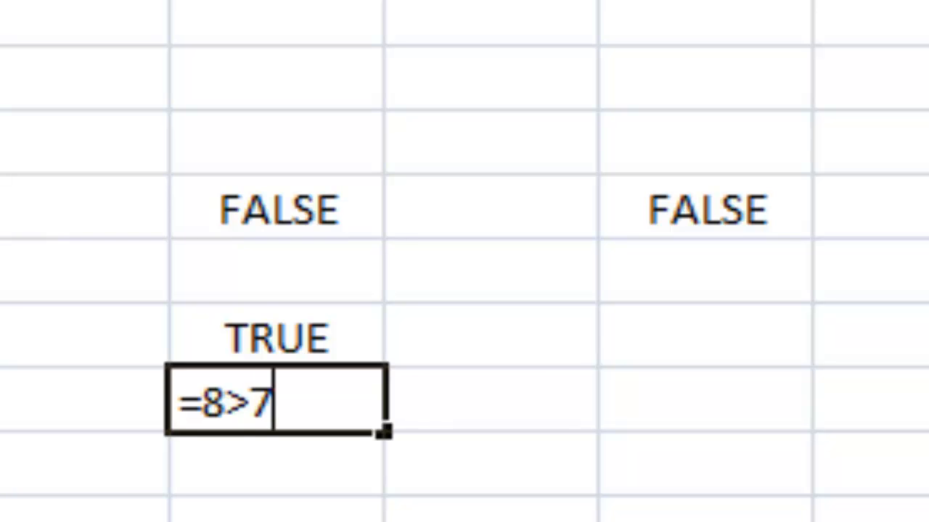
pyautogui.press('Return')
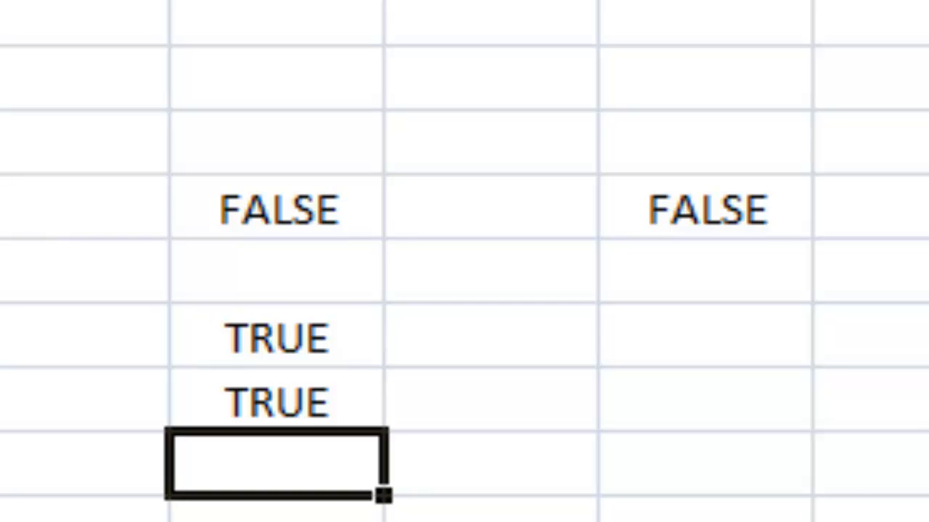
# - Clear all the comparison formulas from the block that starts at E6 and extends across to column G
pyautogui.moveTo(203, 201); pyautogui.dragTo(644, 501)
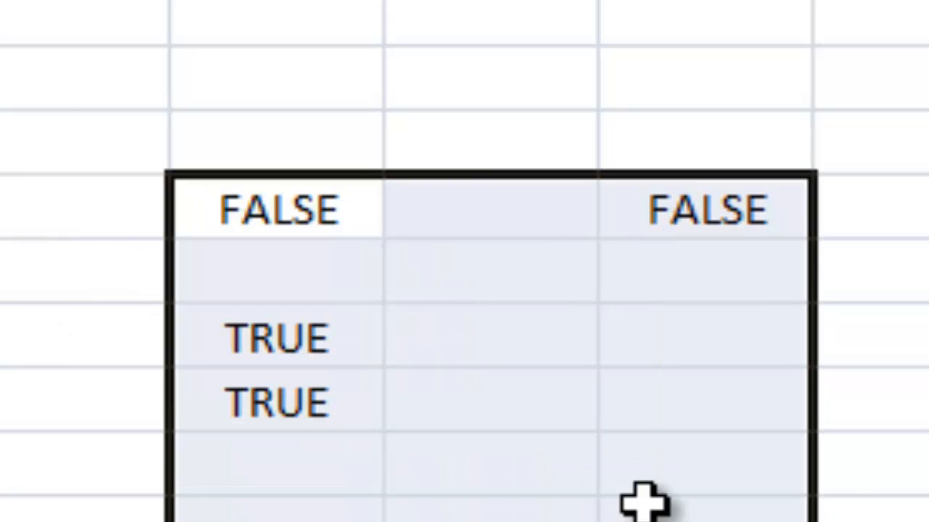
pyautogui.press('Delete')
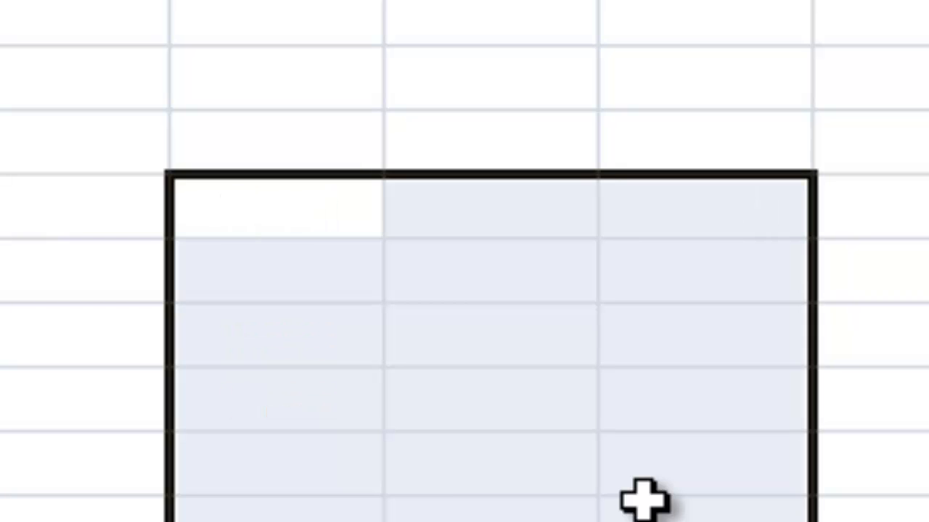
pyautogui.click(318, 220)
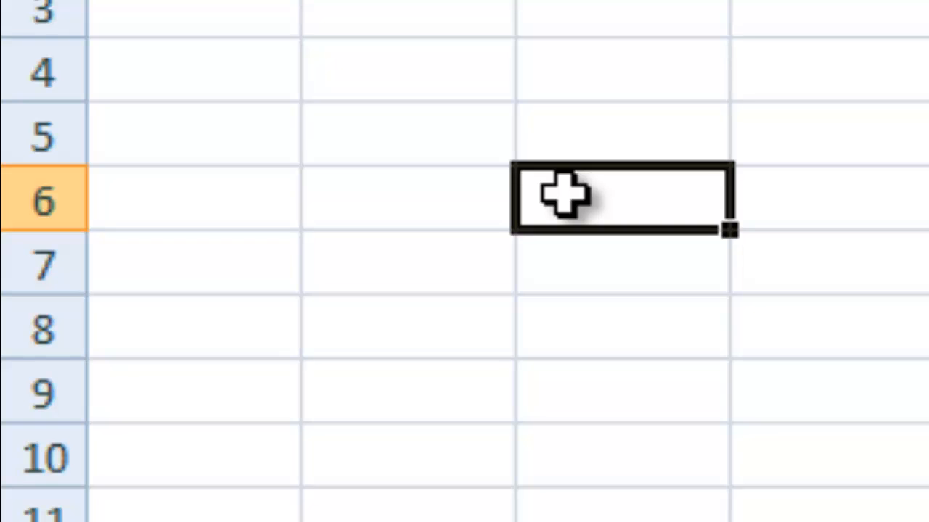
pyautogui.click(616, 124)
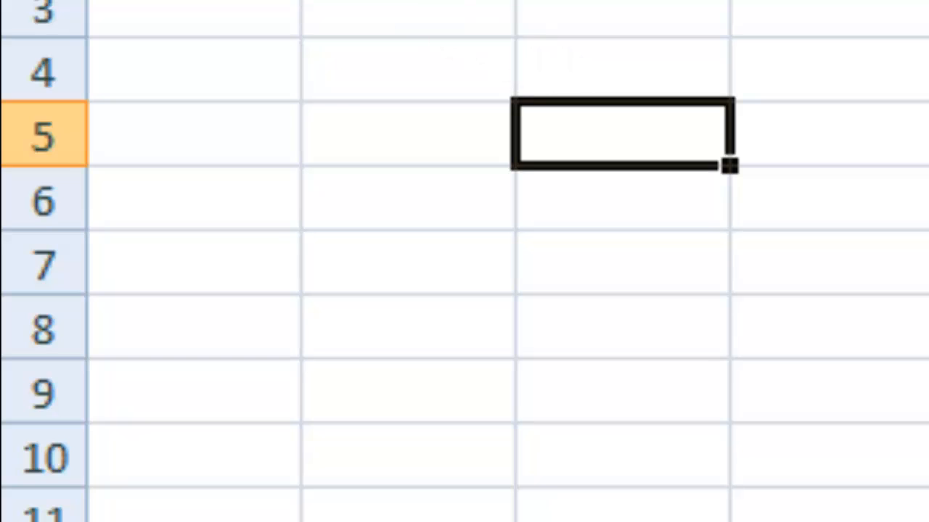
# - Enter two people's first names as column headings in cells A1 and B1
pyautogui.click(263, 104)
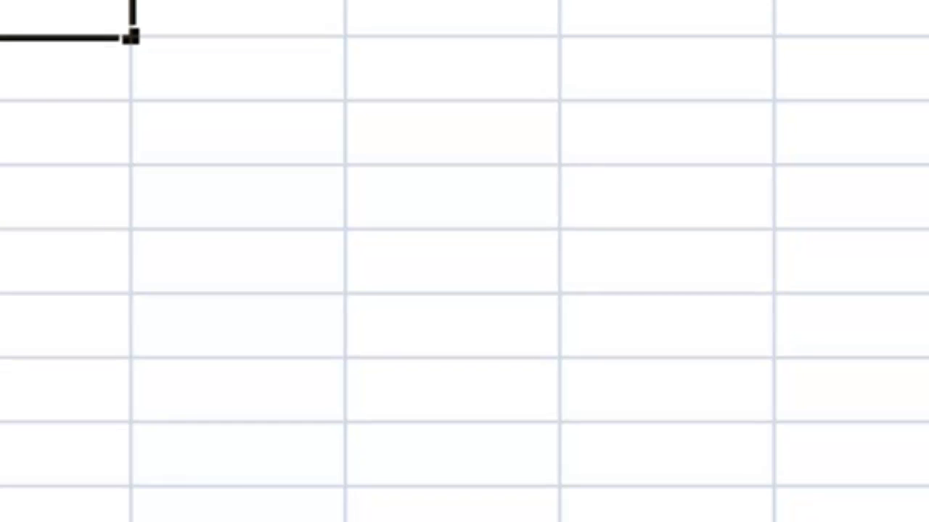
pyautogui.write('Babar')
pyautogui.press('Tab')
pyautogui.write('uMA')
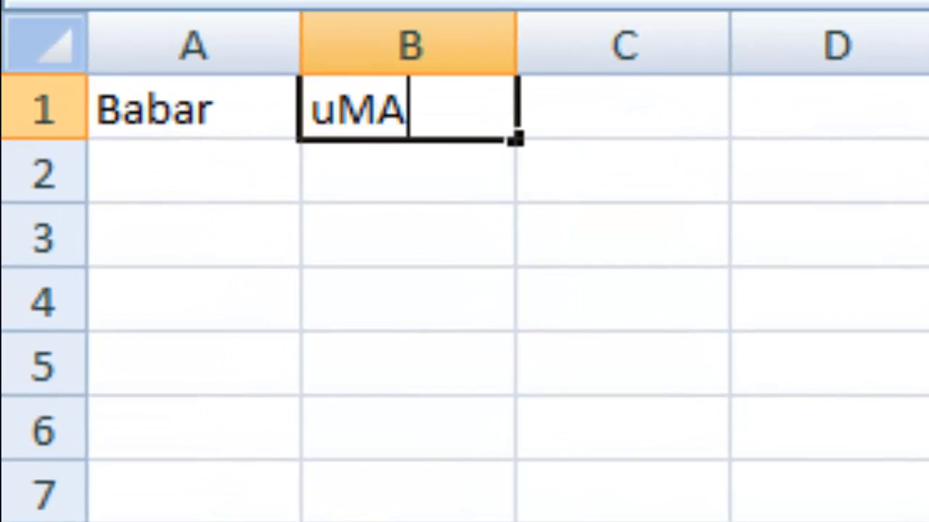
pyautogui.press('BackSpace')
pyautogui.press('BackSpace')
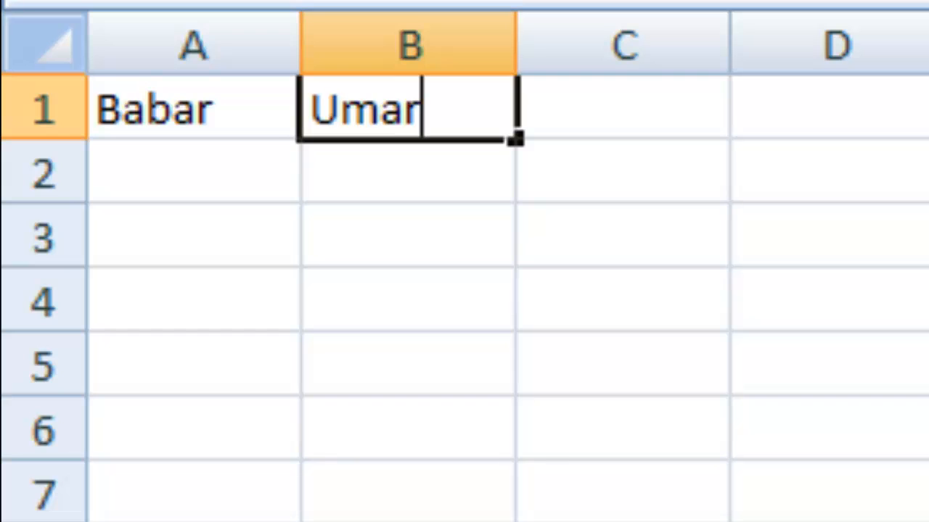
pyautogui.write('mar')
pyautogui.press('Return')
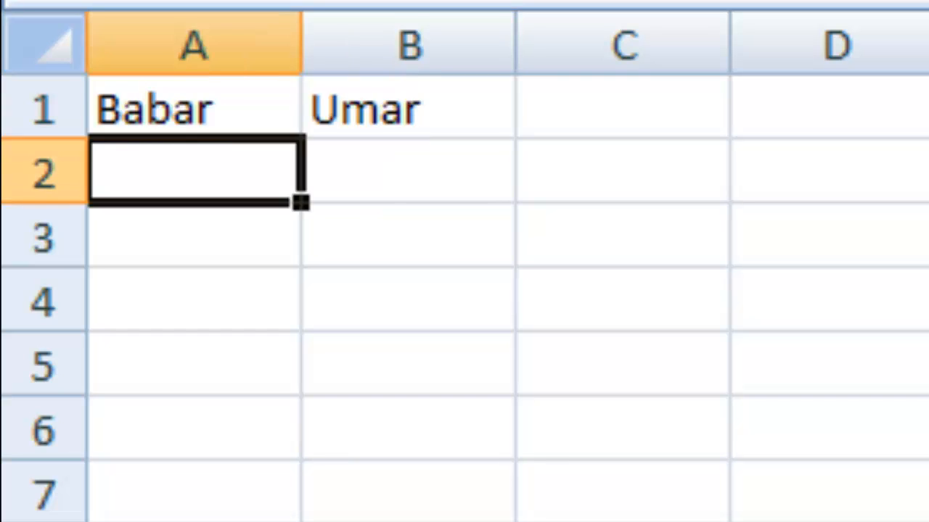
# - Enter 23 in cell A2 and 3445 in cell A3 under the first name heading
pyautogui.write('23')
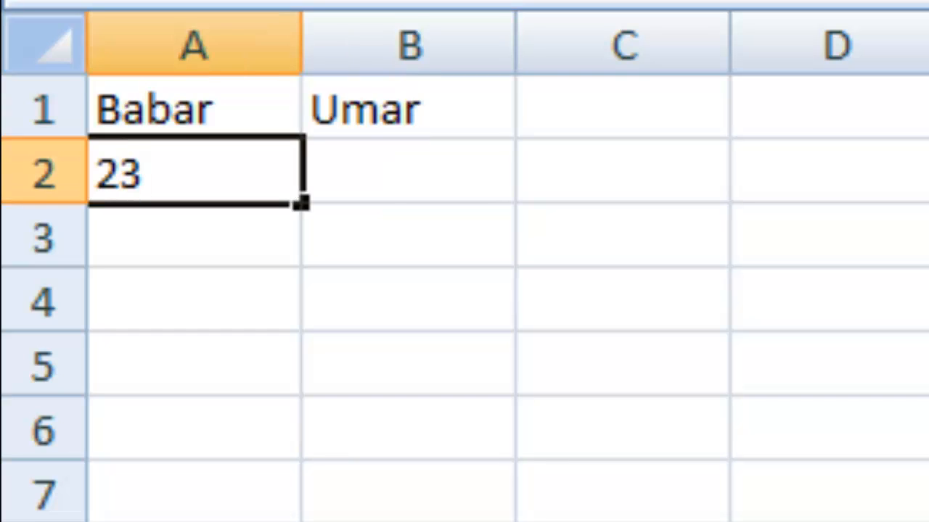
pyautogui.press('Return')
pyautogui.write('3445')
pyautogui.press('Return')
pyautogui.press('Up')
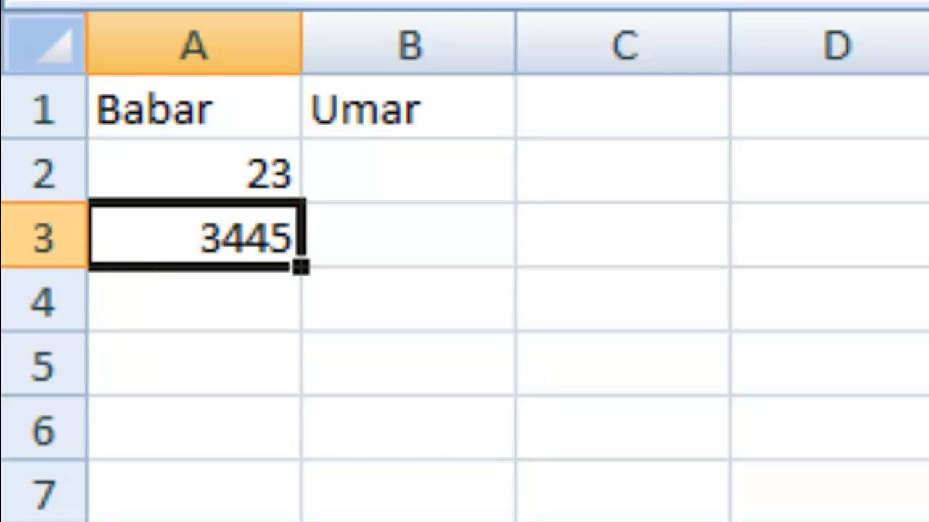
# - Enter the numbers 34, 45, 56, 34 and 456 in cells A4 to A8
pyautogui.press('Down')
pyautogui.write('34')
pyautogui.press('Return')
pyautogui.write('45')
pyautogui.press('Return')
pyautogui.write('56')
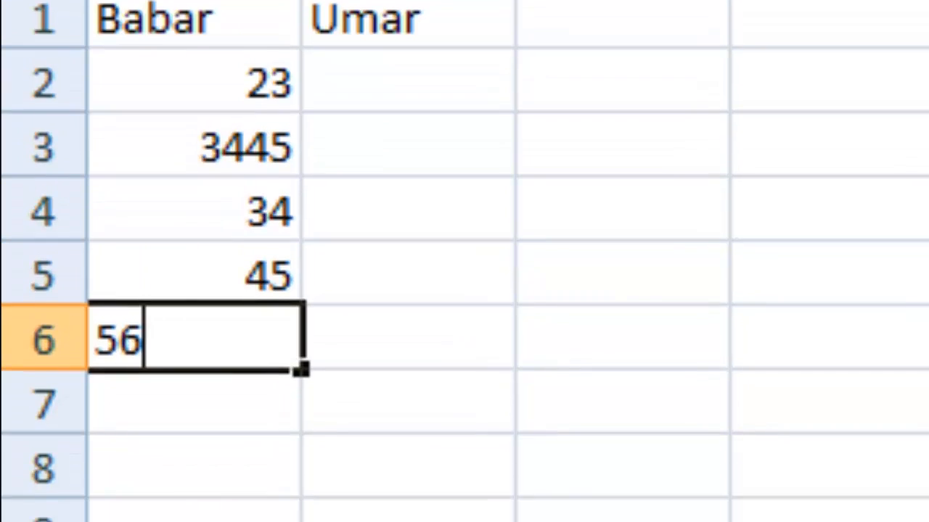
pyautogui.press('Return')
pyautogui.write('34')
pyautogui.press('Return')
pyautogui.write('456')
pyautogui.hotkey('ctrl', 'Return')
# - Replace the oversized value in cell A3 with 232
pyautogui.press('Up')
pyautogui.press('Up')
pyautogui.press('Up')
pyautogui.press('Up')
pyautogui.press('Up')
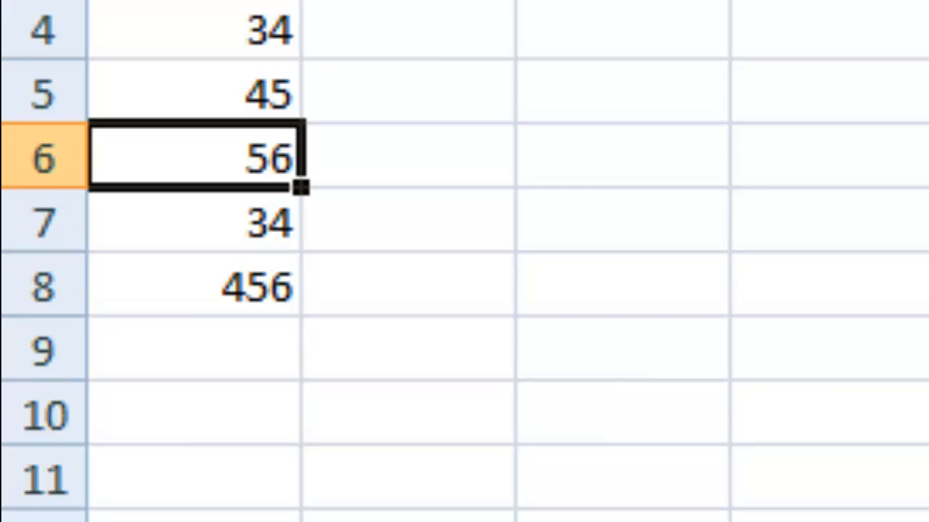
pyautogui.write('232')
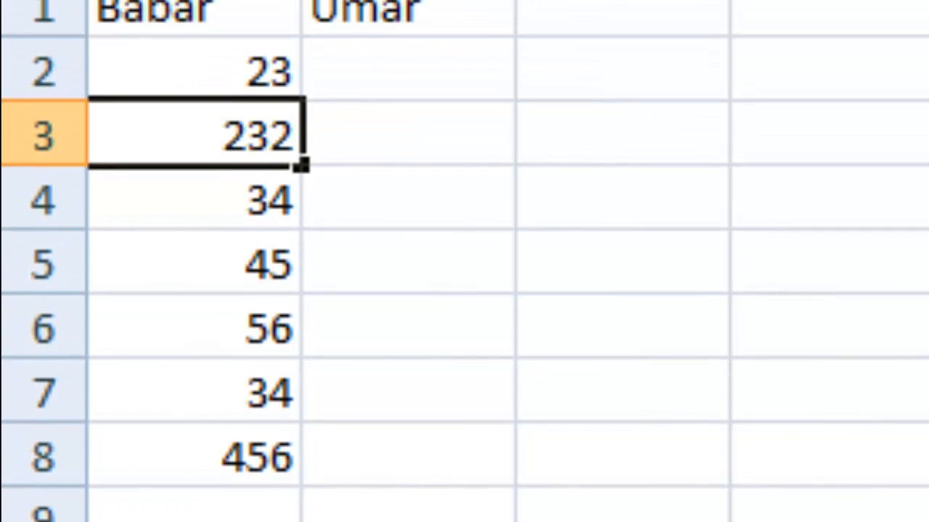
pyautogui.press('Tab')
# - Enter 45, 567 and 23 in cells B2 to B4 under the second name heading
pyautogui.press('Up')
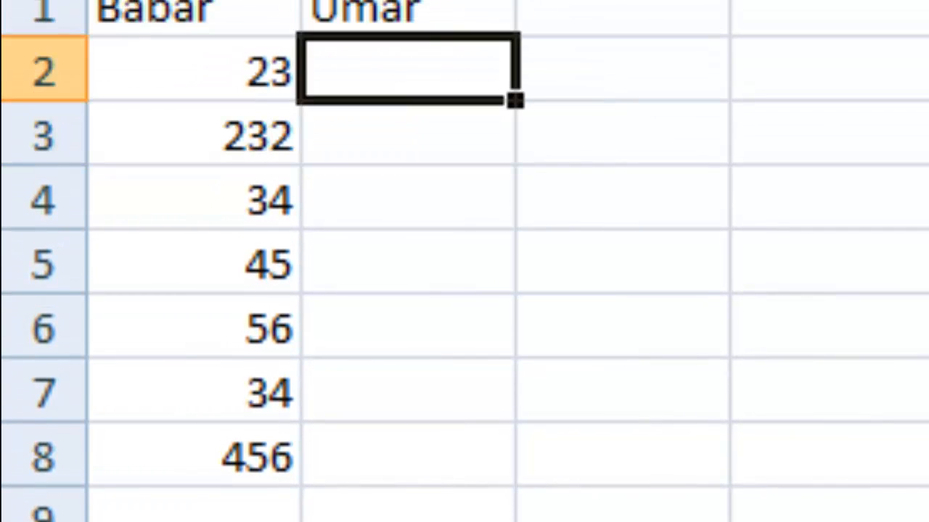
pyautogui.write('45')
pyautogui.press('Return')
pyautogui.write('56678')
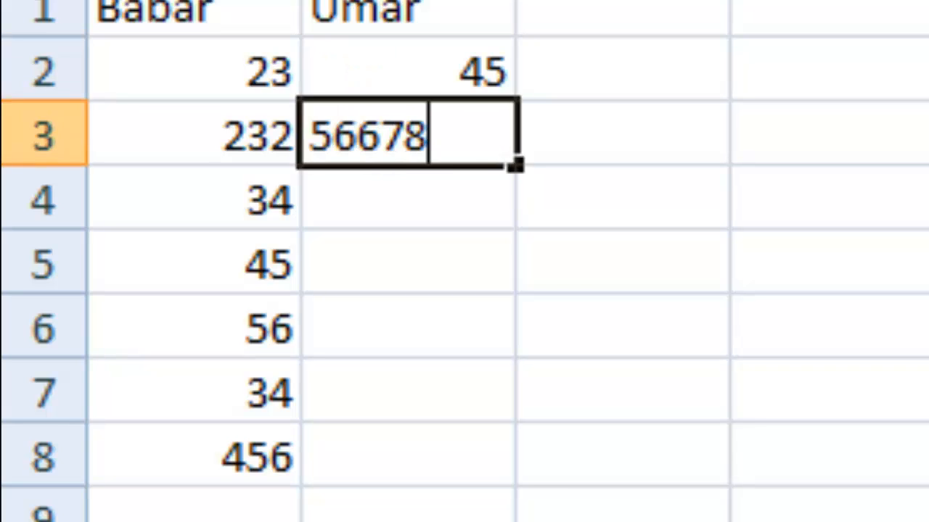
pyautogui.press('Return')
pyautogui.hotkey('ctrl', 'z')
pyautogui.press('Return')
pyautogui.write('23')
pyautogui.press('Return')
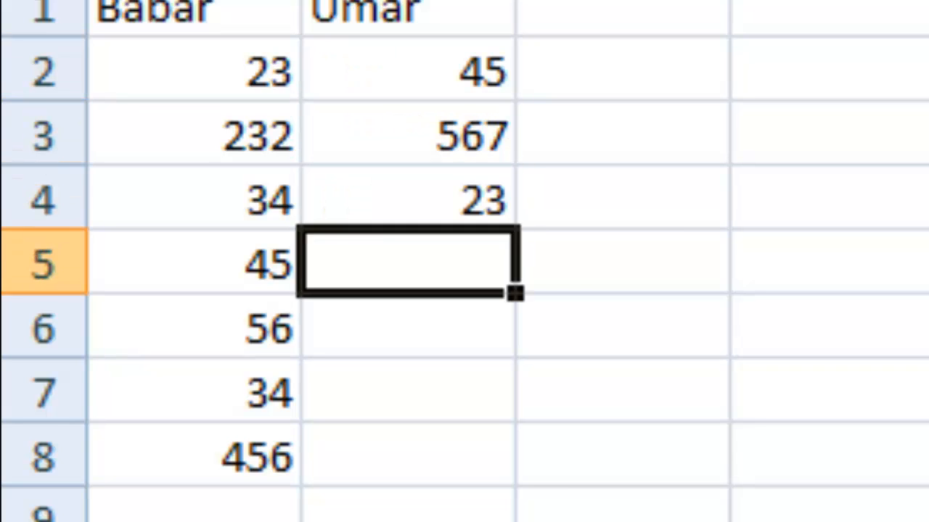
# - Enter 45 in cell B5 and 7698 in cell B6
pyautogui.write('45')
pyautogui.press('Return')
pyautogui.write('7698')
pyautogui.press('Return')
pyautogui.press('Up')
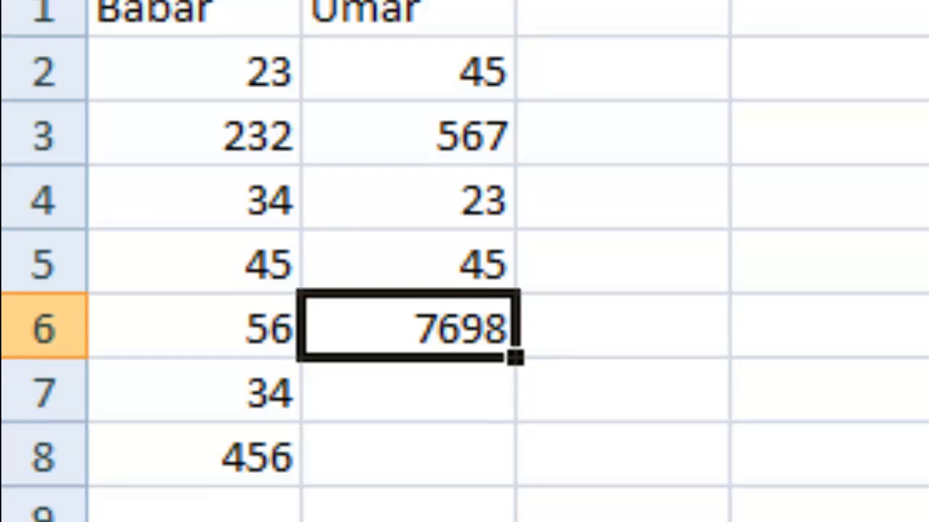
# - Replace the value in B6 with 23 and complete the column with 12 in B7 and 345 in B8
pyautogui.write('23')
pyautogui.press('Return')
pyautogui.write('12')
pyautogui.press('Return')
pyautogui.write('345')
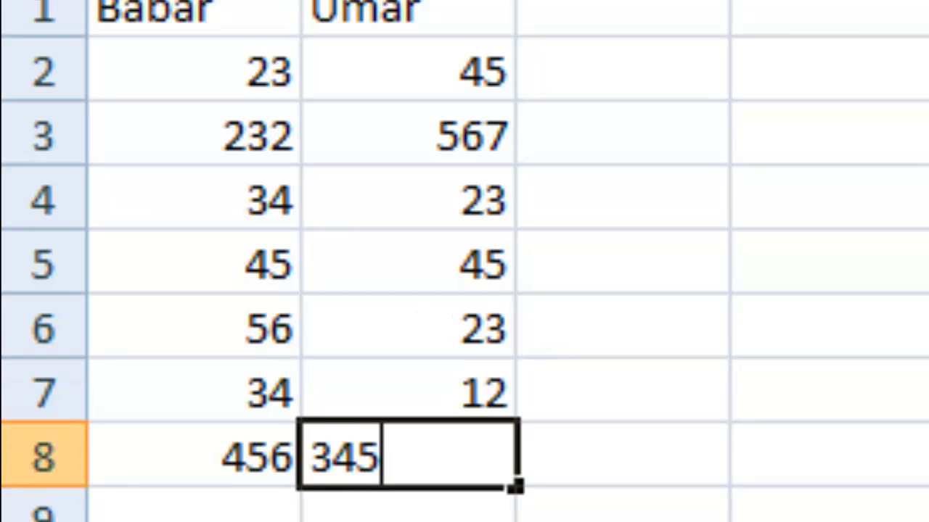
pyautogui.press('Tab')
pyautogui.press('Up')
pyautogui.press('Up')
pyautogui.press('Up')
pyautogui.press('Up')
pyautogui.press('Up')
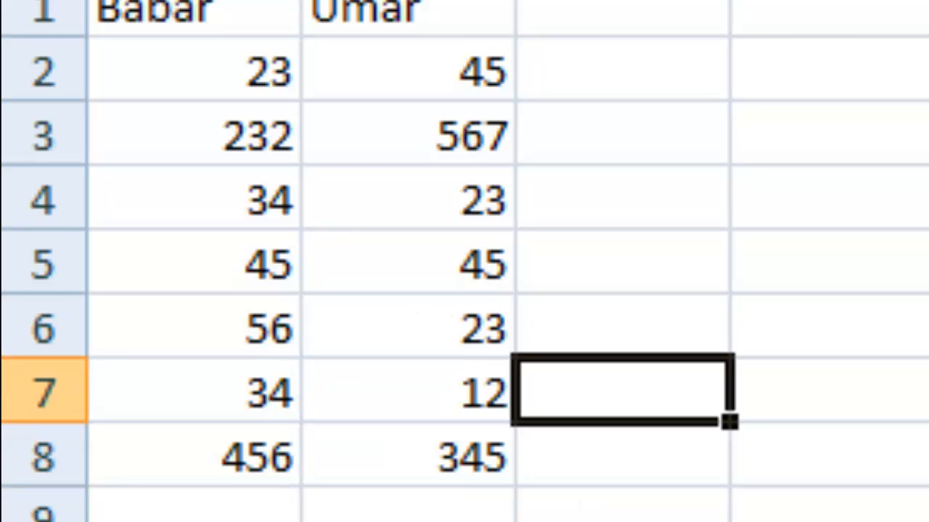
pyautogui.press('Down')
pyautogui.press('Down')
pyautogui.press('Down')
pyautogui.press('Down')
pyautogui.press('Down')
pyautogui.press('Down')
pyautogui.press('Down')
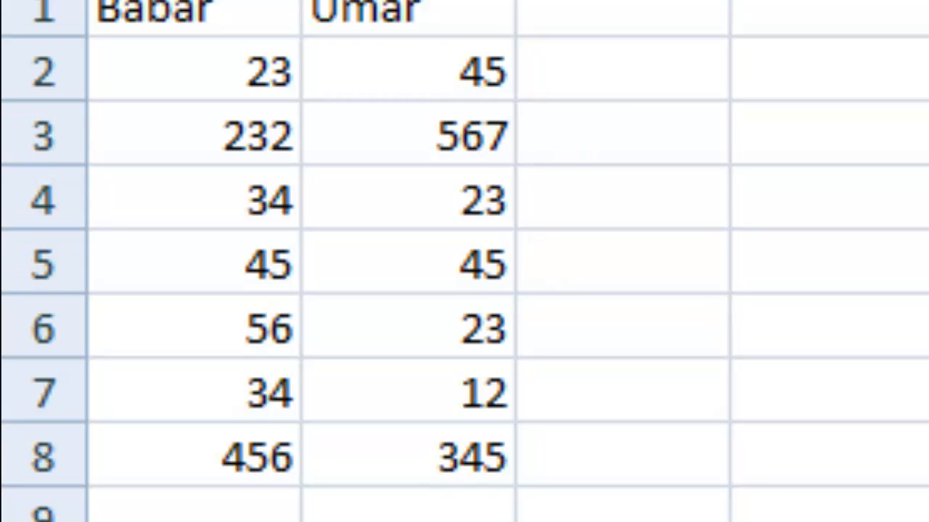
pyautogui.press('Up')
pyautogui.press('Up')
pyautogui.press('Up')
pyautogui.press('Up')
pyautogui.press('Up')
pyautogui.press('Up')
pyautogui.press('Up')
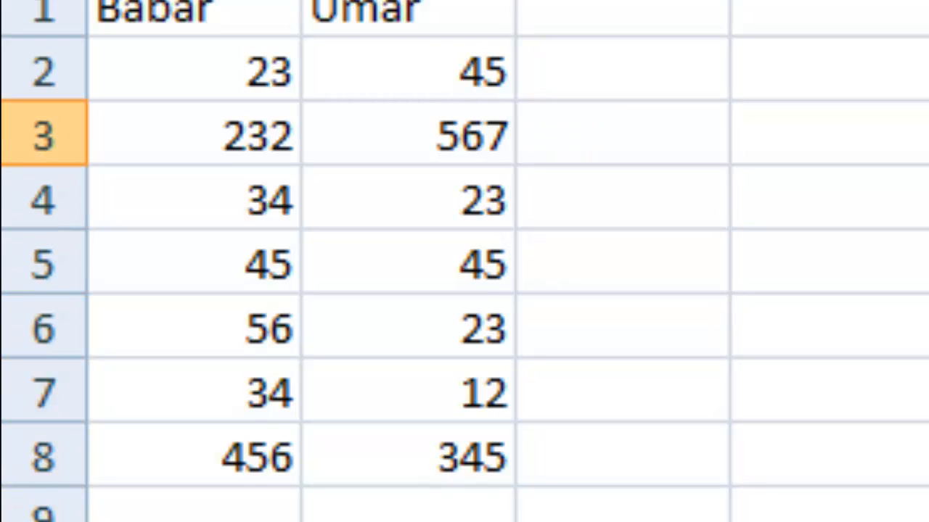
# - Enter the addition formula =23+45 with typed-in numbers in cell C2, beside the first pair of values
pyautogui.press('Left')
pyautogui.press('Up')
pyautogui.press('Left')
pyautogui.press('Right')
pyautogui.press('Left')
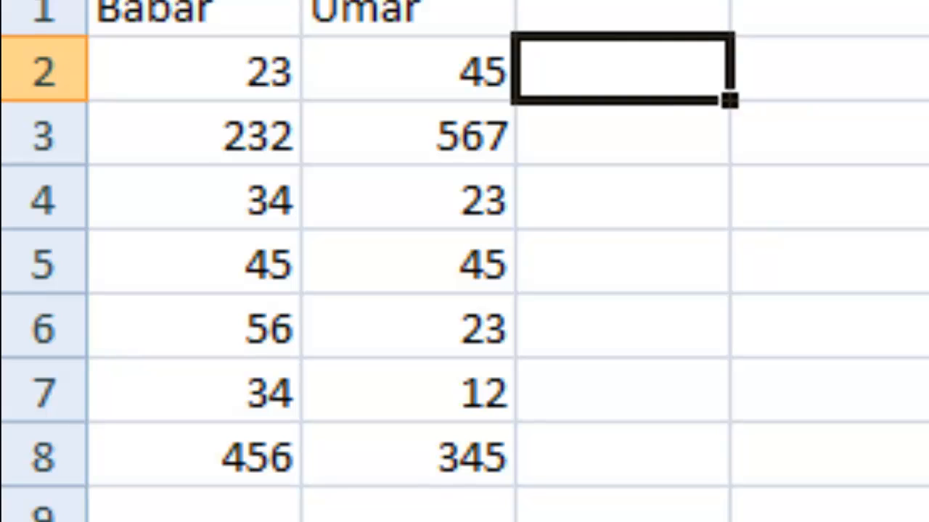
pyautogui.press('Right')
pyautogui.press('Left')
pyautogui.press('Right')
pyautogui.press('Left')
pyautogui.write('=')
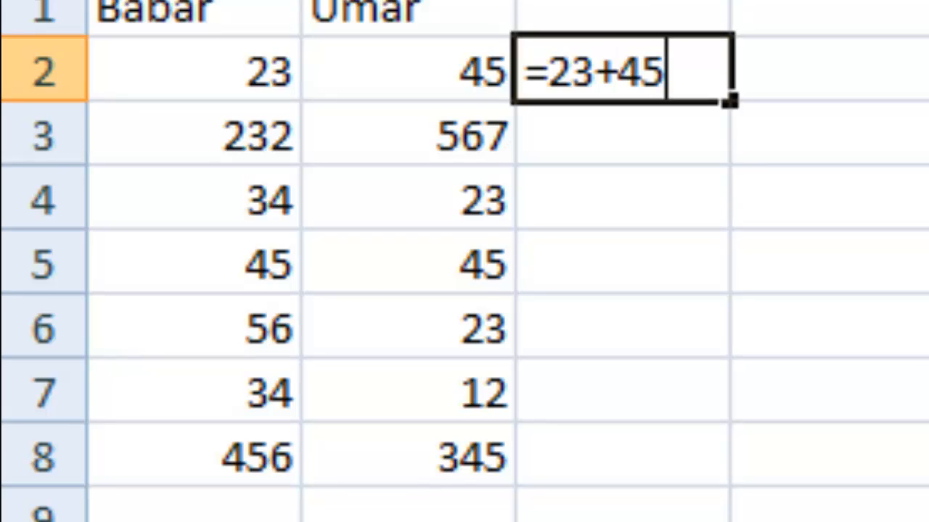
pyautogui.write('23+45')
pyautogui.press('Return')
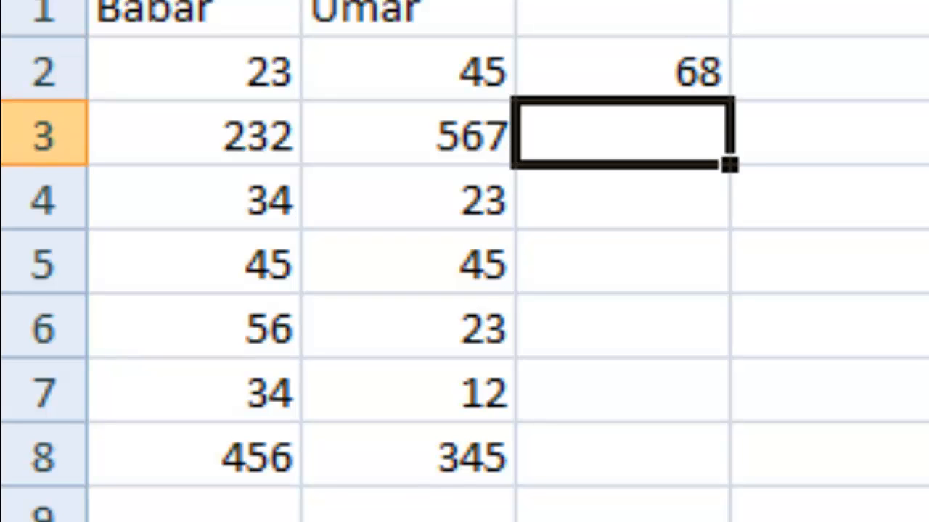
# - Change the value in cell A2 to 50 to test whether the sum in C2 follows it
pyautogui.click(622, 71)
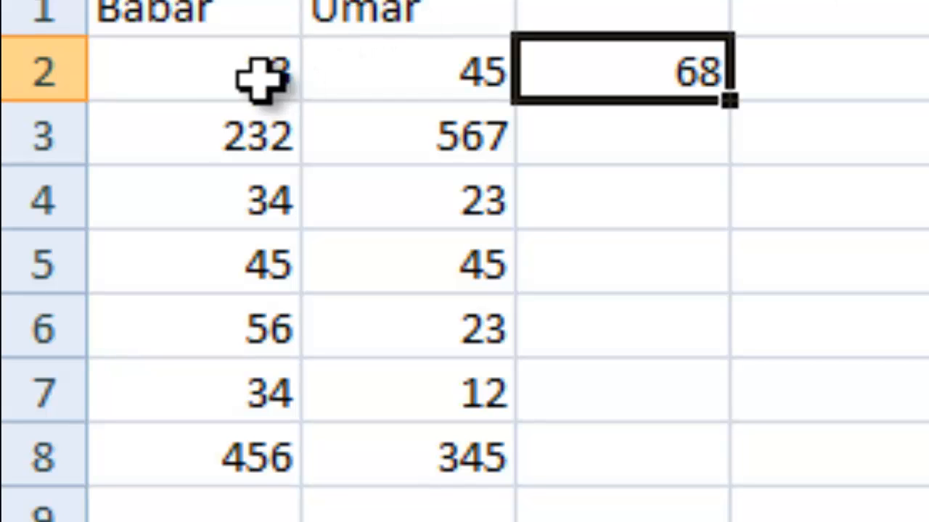
pyautogui.click(226, 75)
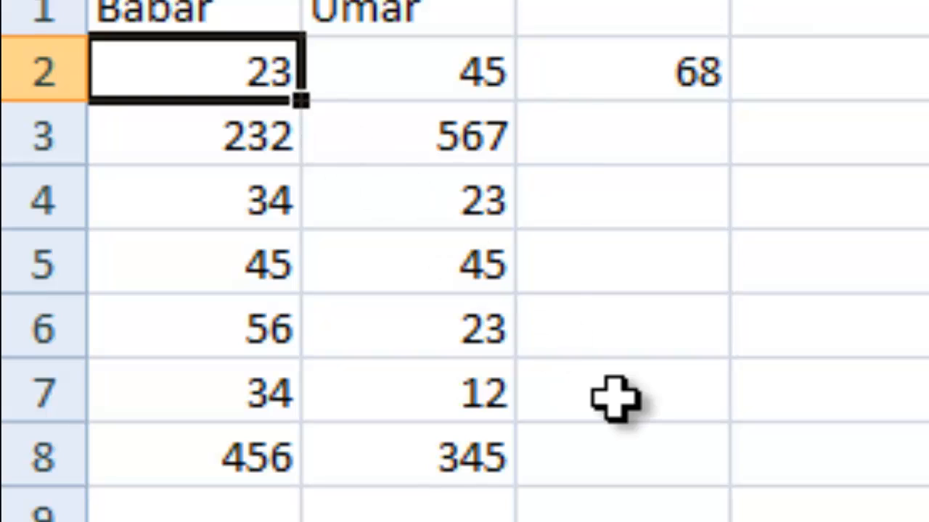
pyautogui.write('50')
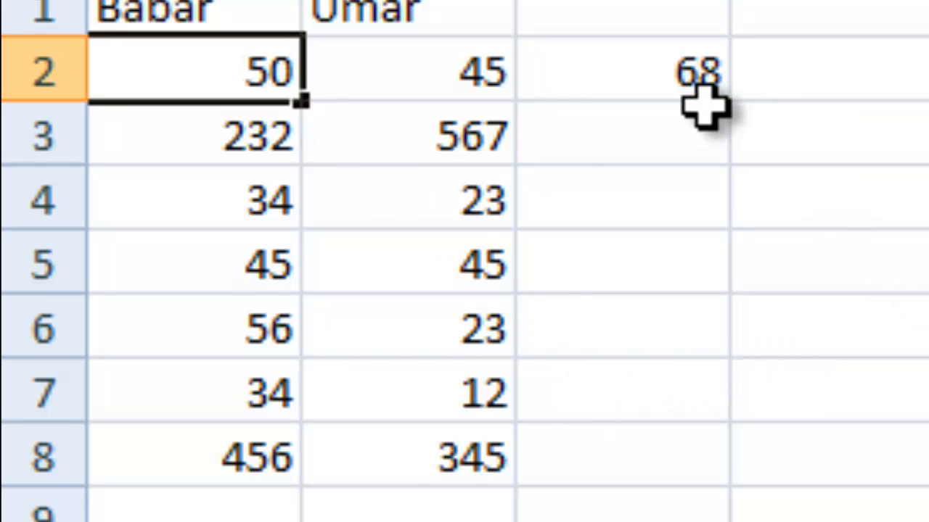
# - Replace the fixed-number sum in C2 with the cell-reference formula =A2+B2
pyautogui.click(614, 76)
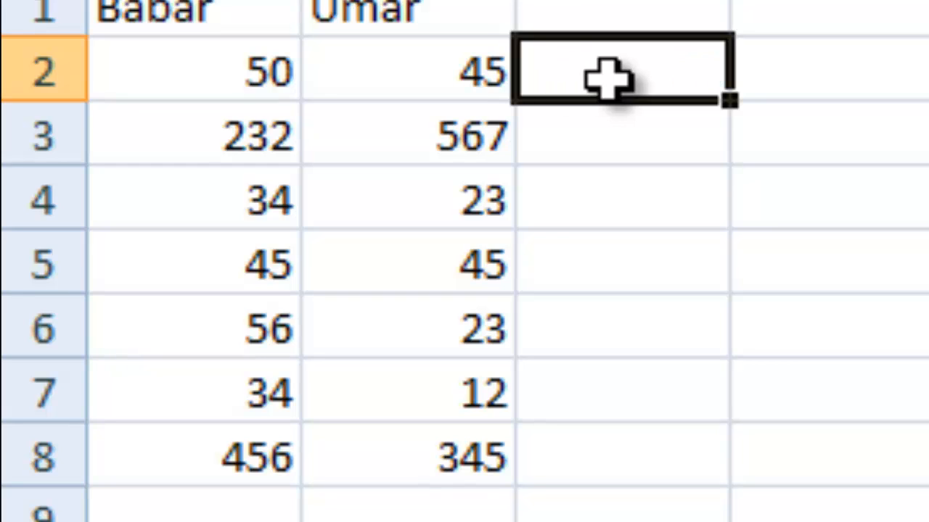
pyautogui.doubleClick(610, 82)
pyautogui.write('=')
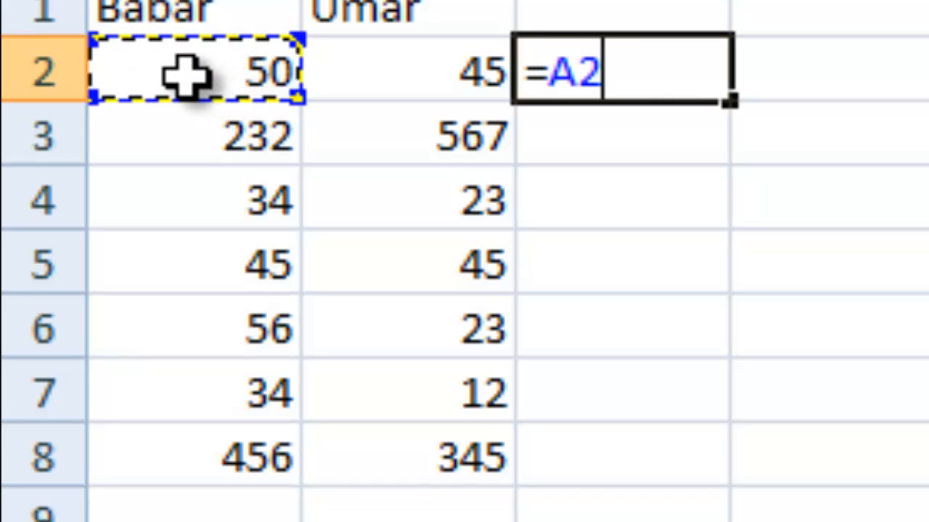
pyautogui.write('+')
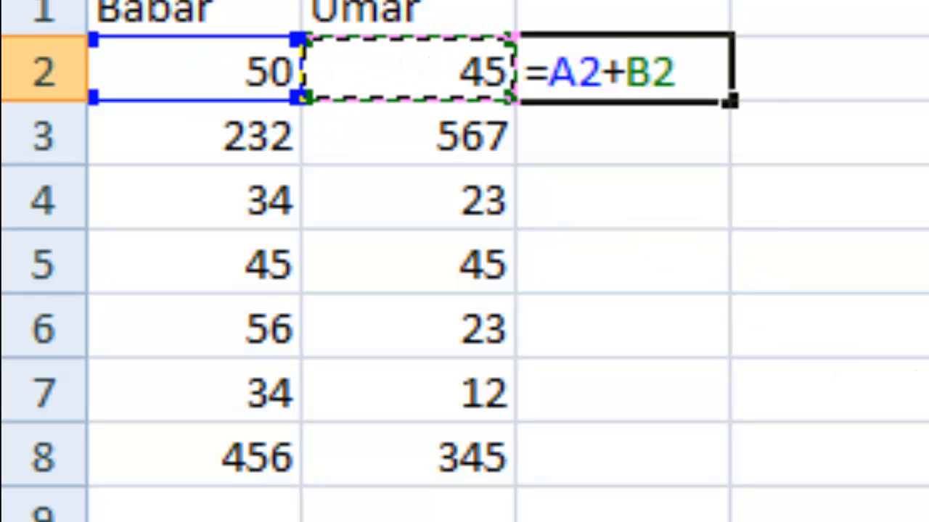
pyautogui.press('Return')
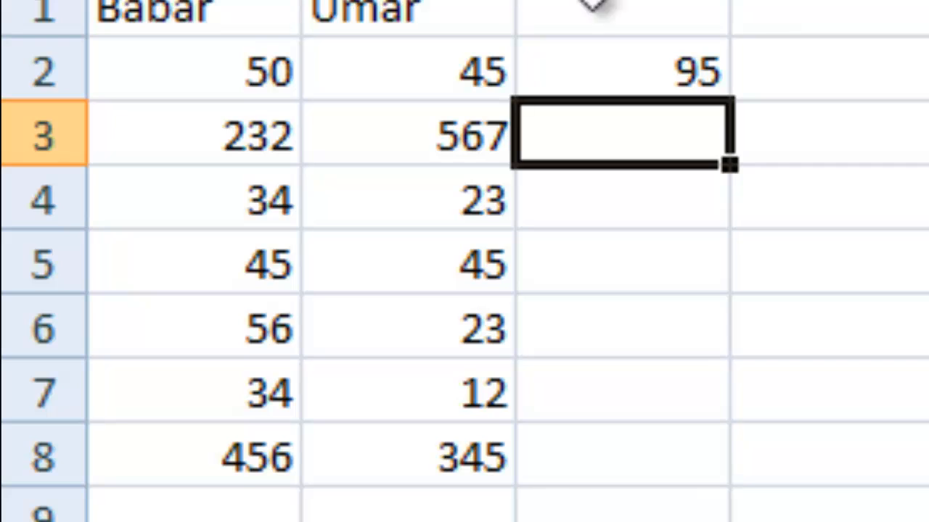
# - Change the value in cell B2 to 50 to test whether the cell-reference sum in C2 follows it
pyautogui.click(615, 75)
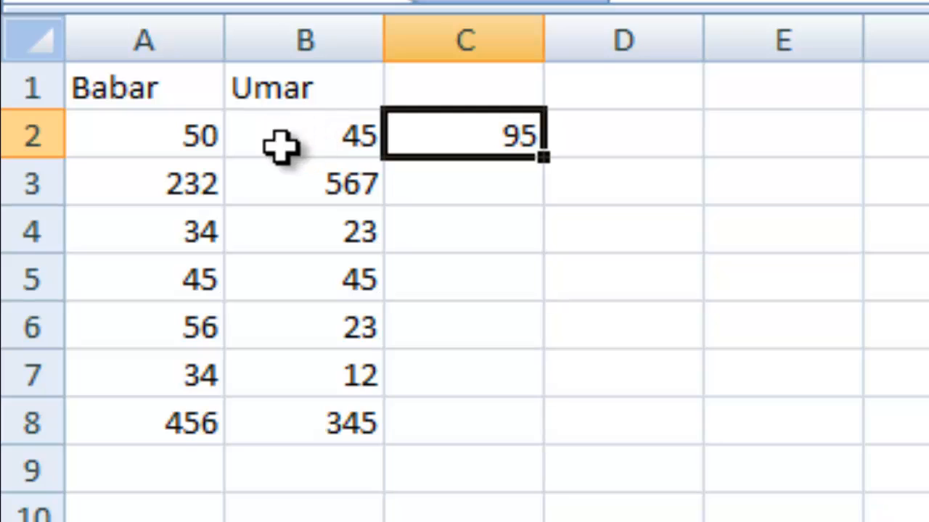
pyautogui.click(296, 131)
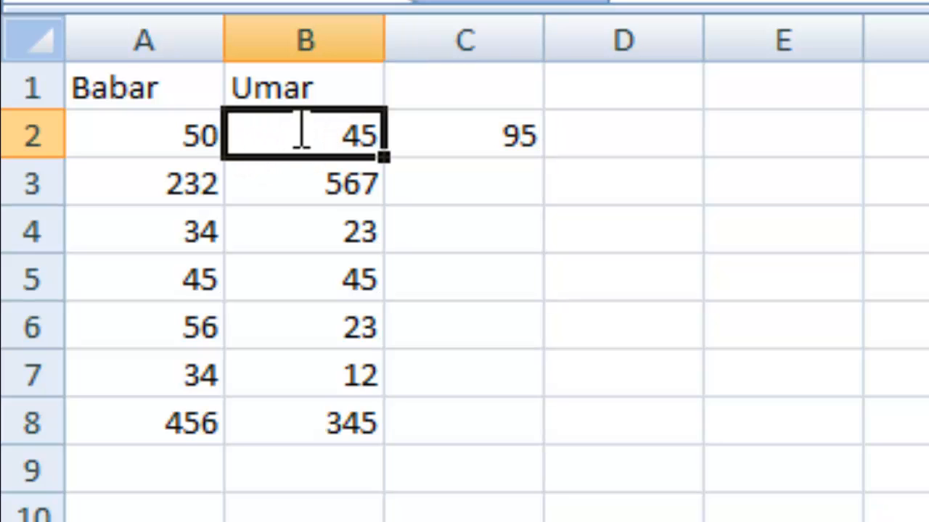
pyautogui.write('50')
pyautogui.hotkey('ctrl', 'Return')
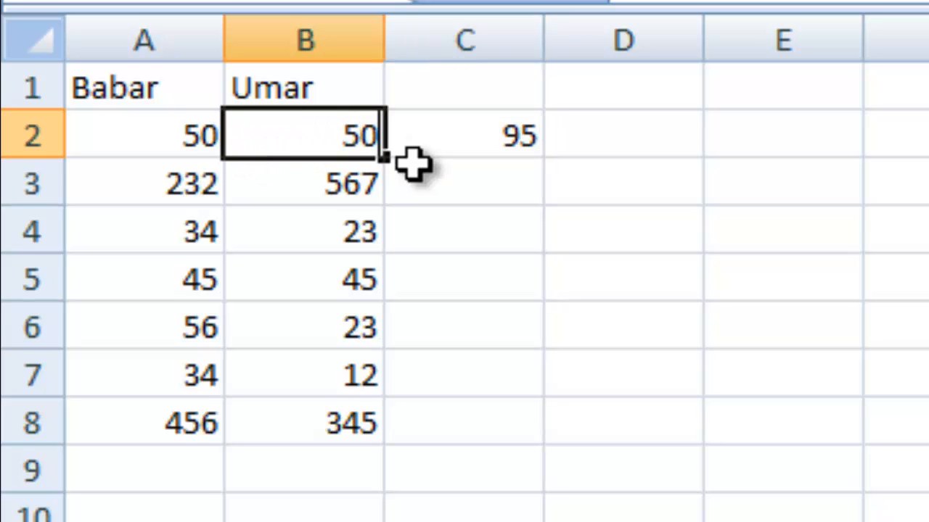
# - Fill the addition formula from C2 down through C8 so that every row adds its own pair of values
pyautogui.click(473, 131)
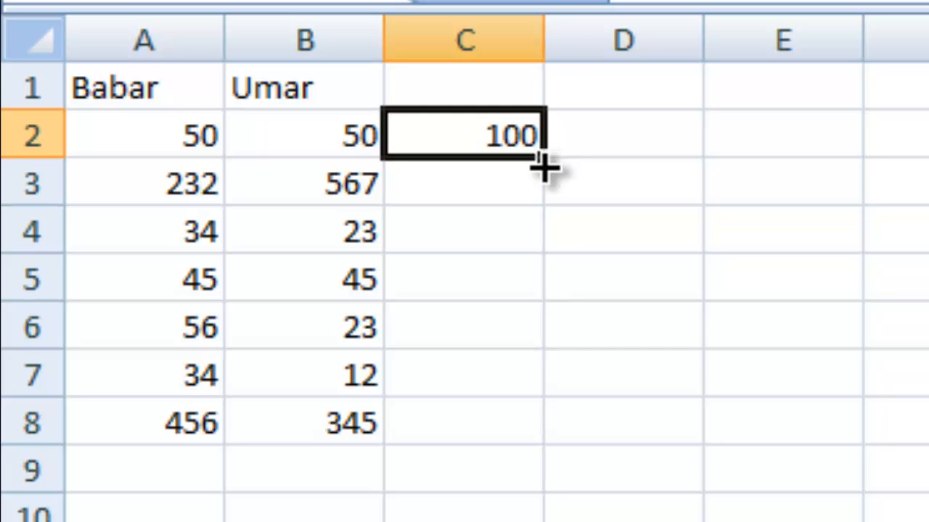
pyautogui.moveTo(544, 189); pyautogui.dragTo(535, 436)
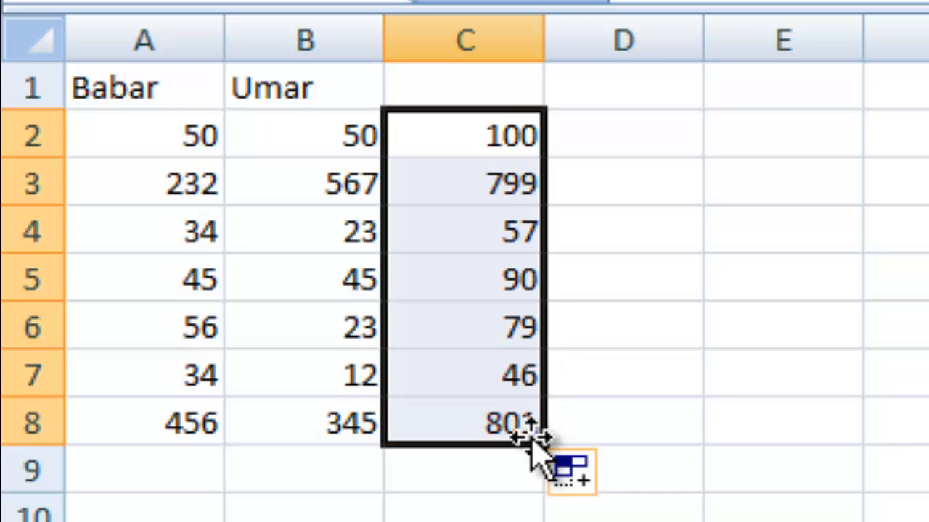
pyautogui.click(645, 208)
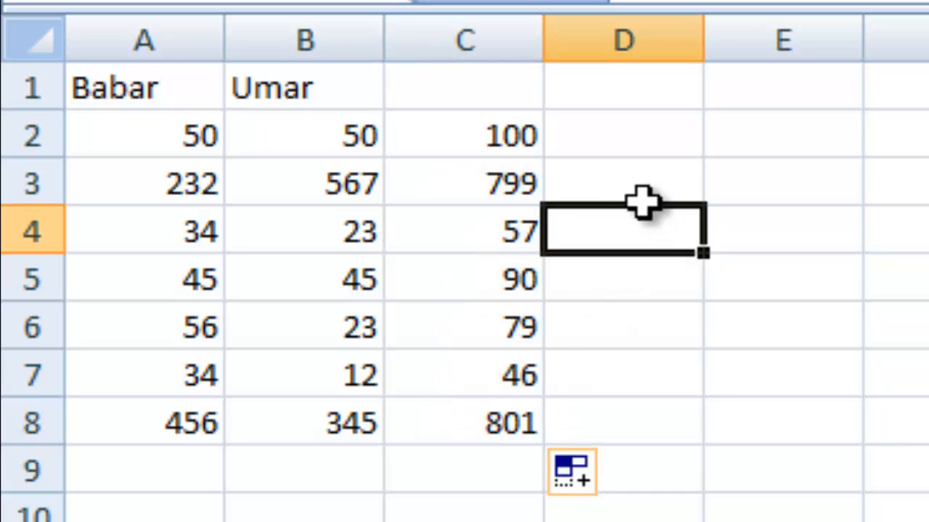
# - Compare the two values in each of rows 2 to 5 with the corresponding sum in column C
pyautogui.click(192, 136)
pyautogui.click(315, 143)
pyautogui.click(483, 149)
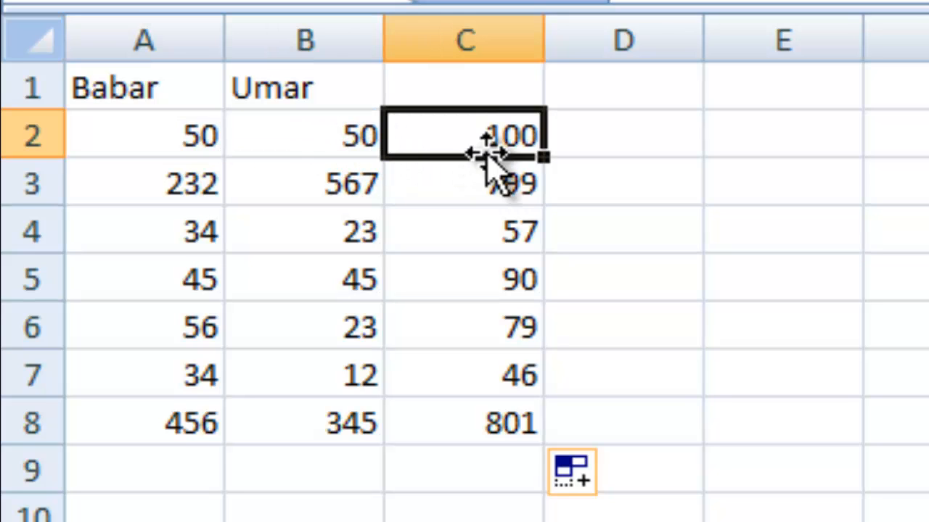
pyautogui.click(151, 186)
pyautogui.click(354, 182)
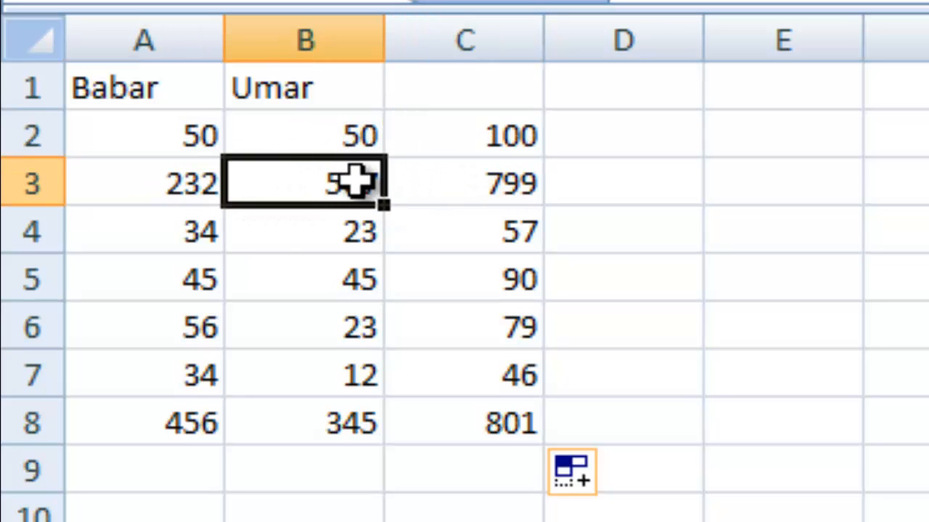
pyautogui.click(479, 181)
pyautogui.click(207, 236)
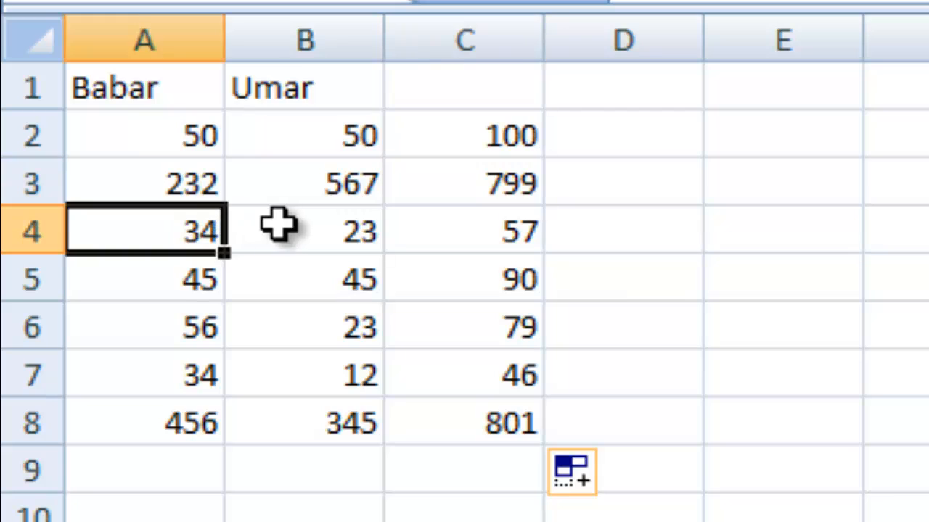
pyautogui.click(290, 230)
pyautogui.click(511, 243)
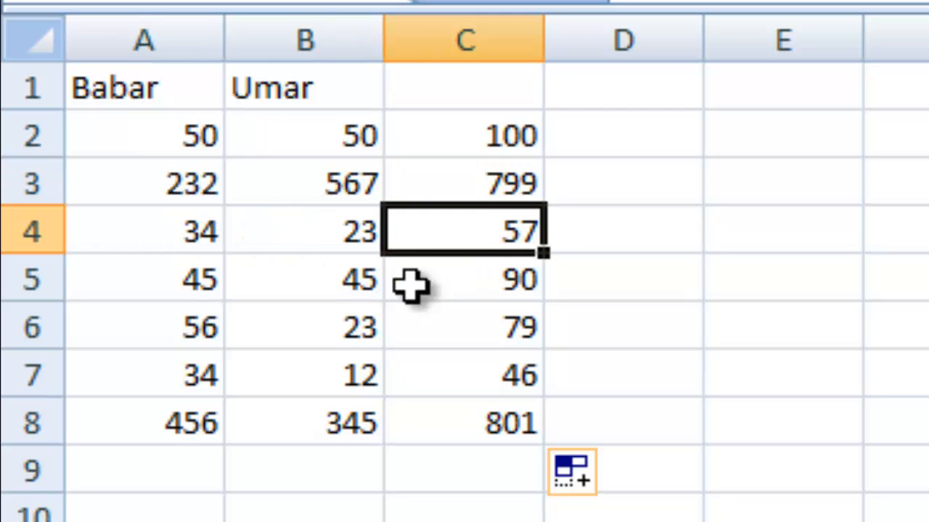
pyautogui.click(185, 278)
pyautogui.click(326, 266)
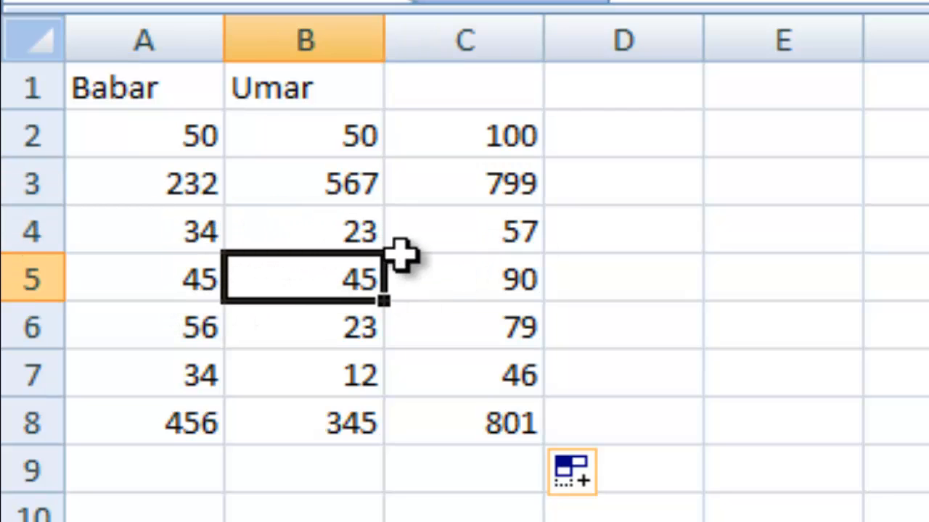
pyautogui.click(508, 283)
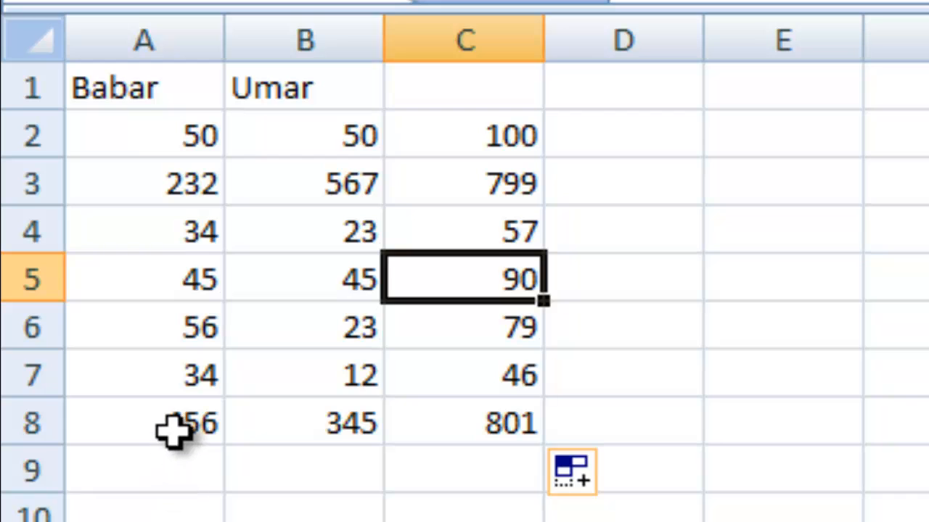
# - Total the column A values in A2:A8 with the Sum function, placing the result in A9
pyautogui.click(191, 140)
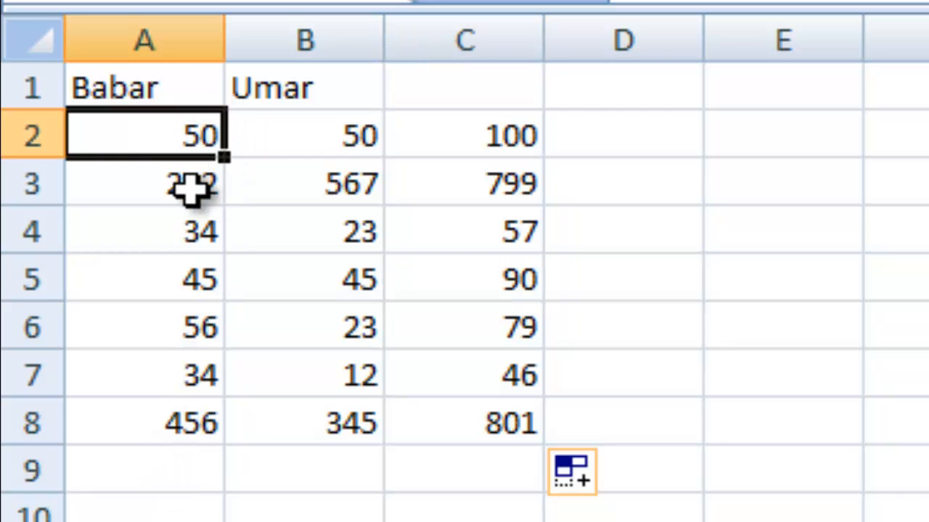
pyautogui.moveTo(190, 190); pyautogui.dragTo(191, 420)
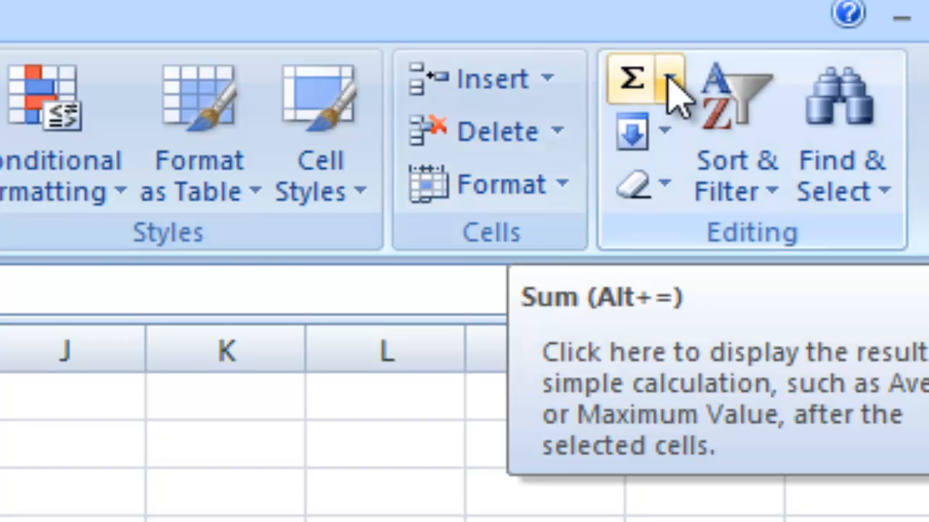
pyautogui.click(669, 77)
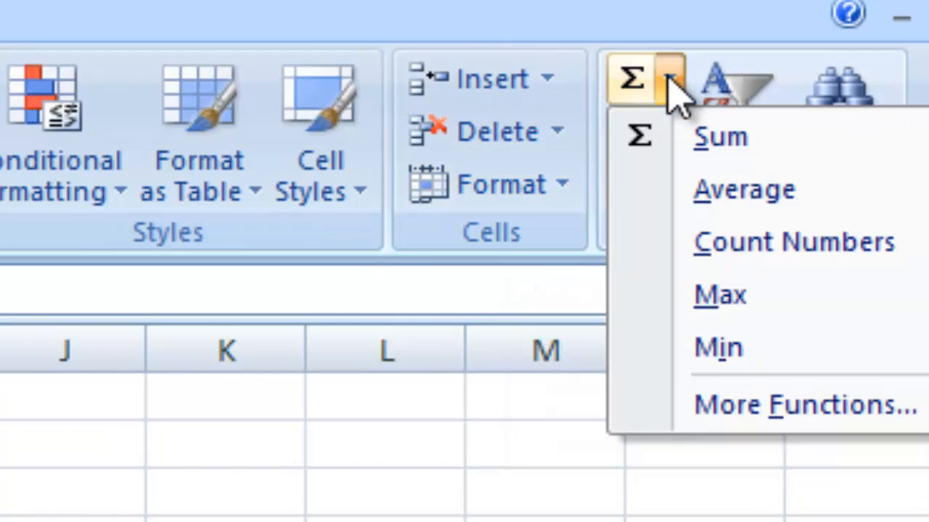
pyautogui.click(700, 142)
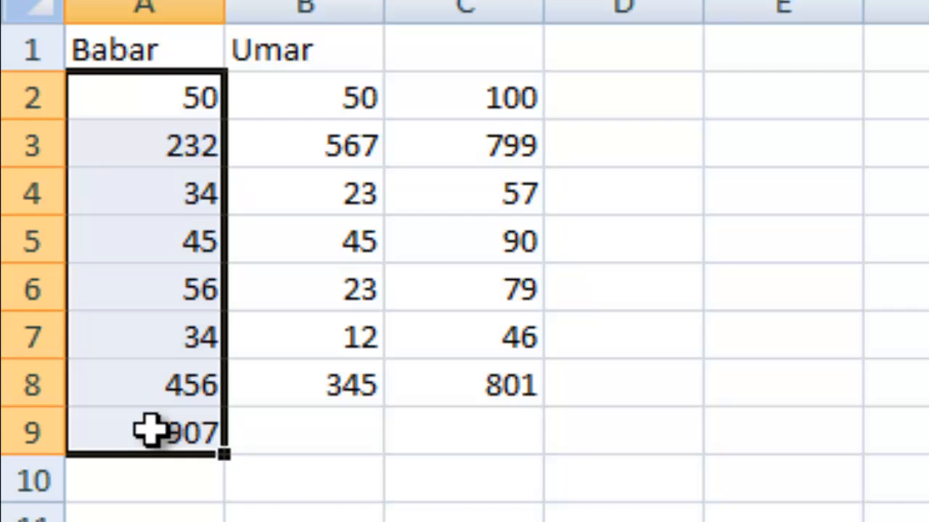
pyautogui.click(150, 431)
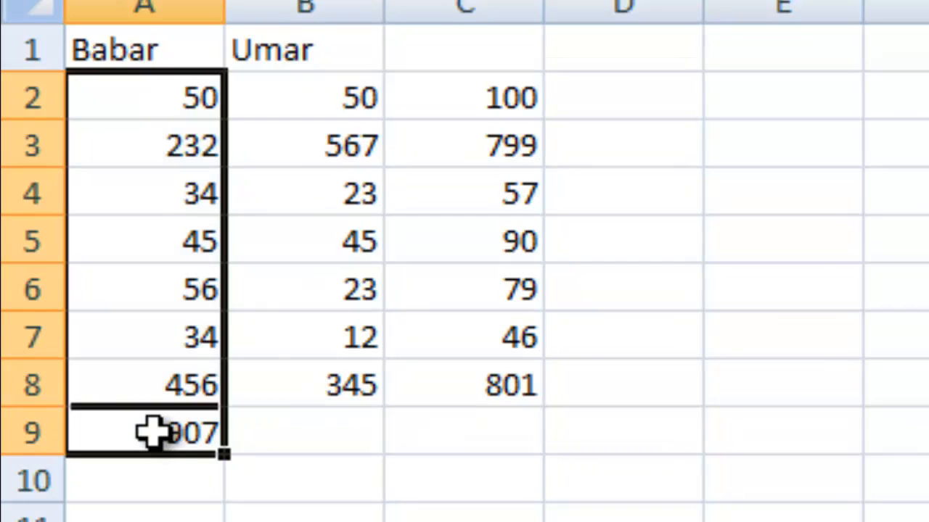
# - Total the column B values in B2:B8 with the Sum function, placing the result in B9
pyautogui.moveTo(333, 117); pyautogui.dragTo(330, 375)
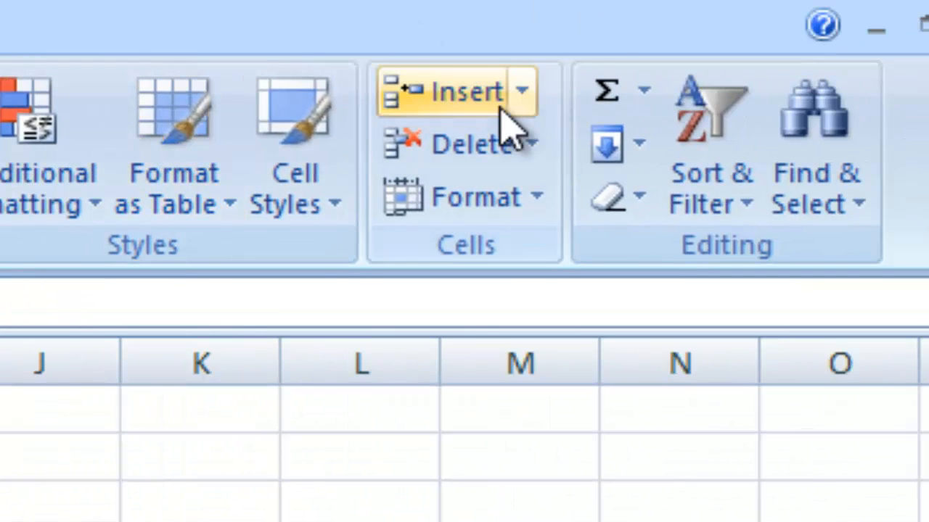
pyautogui.click(643, 90)
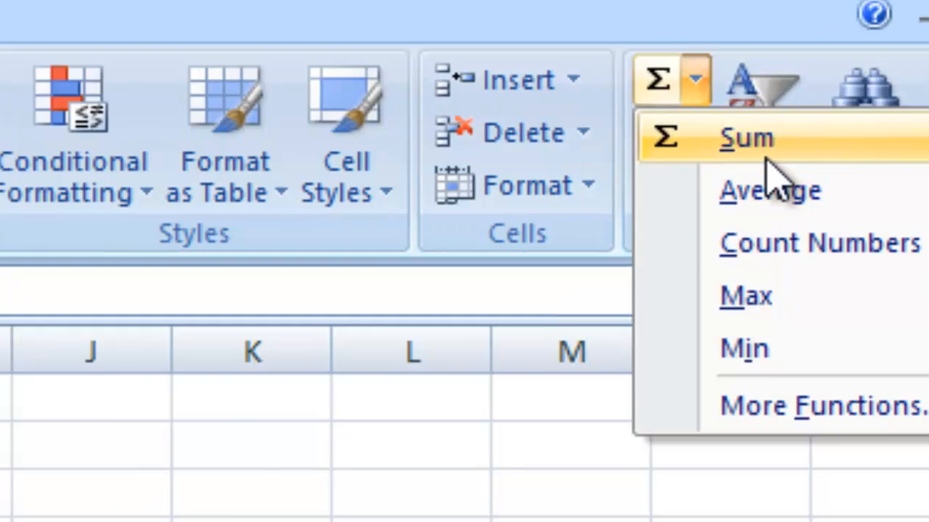
pyautogui.click(766, 157)
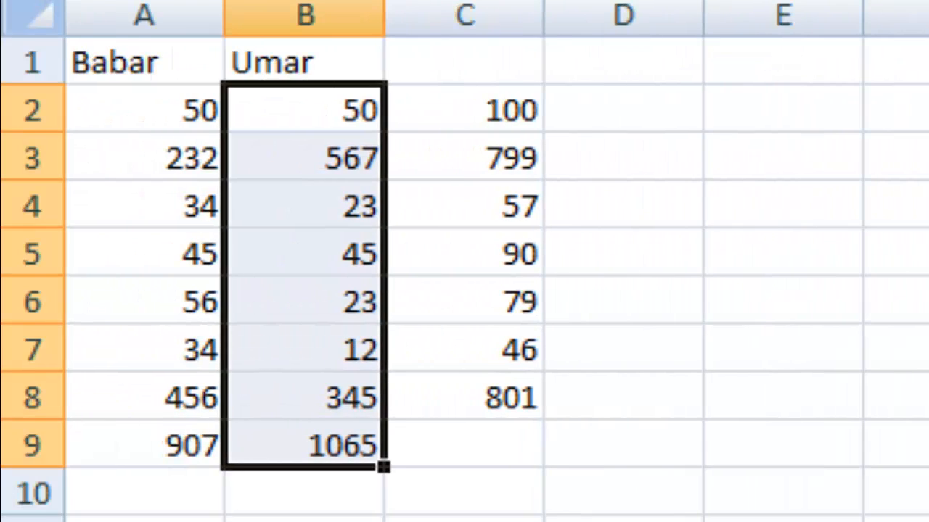
pyautogui.click(337, 520)
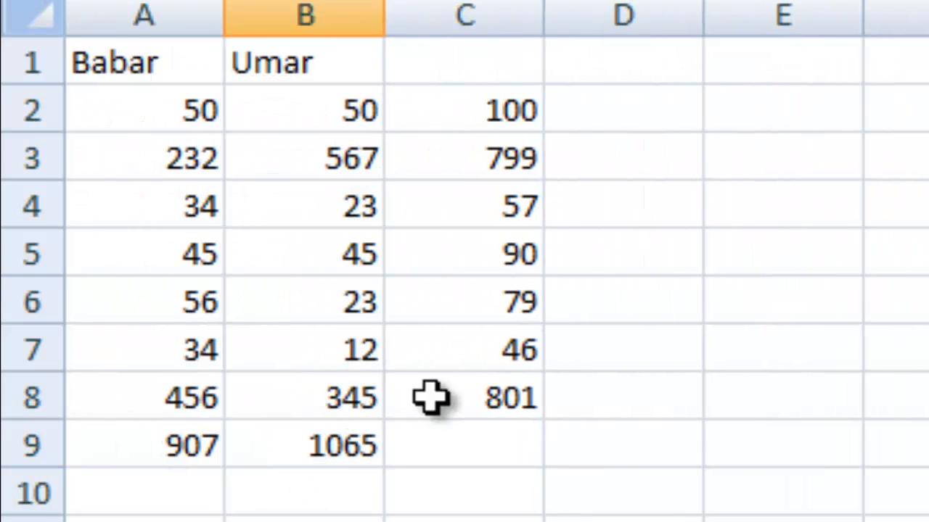
# - Enter the formula =A9+B9 in cell C9 to add the two column totals
pyautogui.click(443, 448)
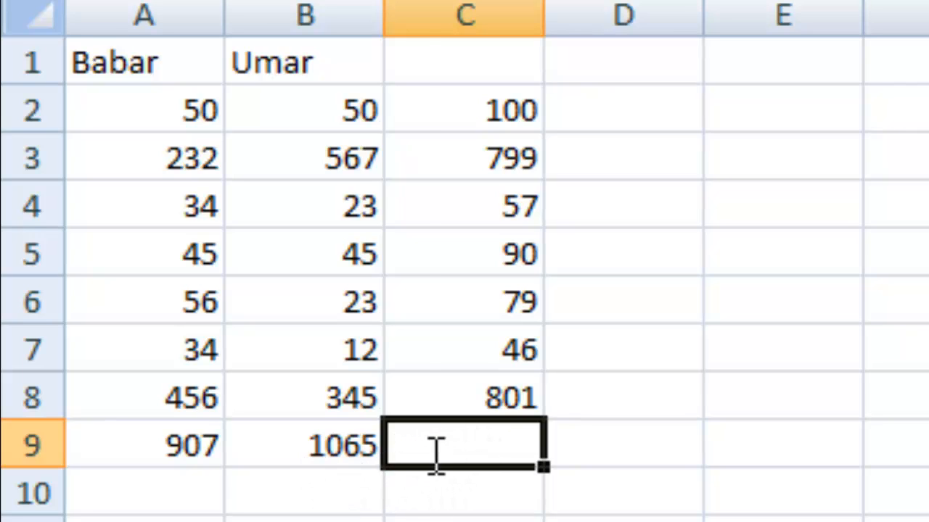
pyautogui.write('=')
pyautogui.click(164, 439)
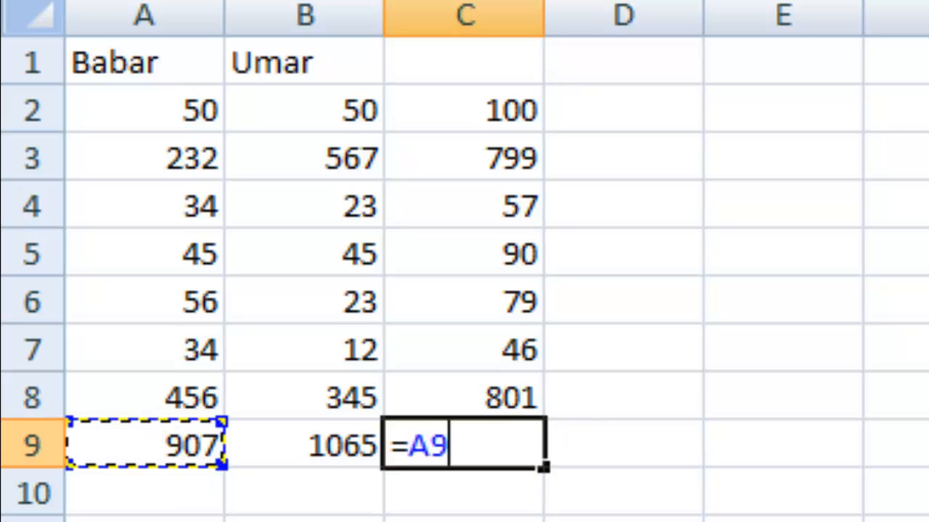
pyautogui.write('=')
pyautogui.press('BackSpace')
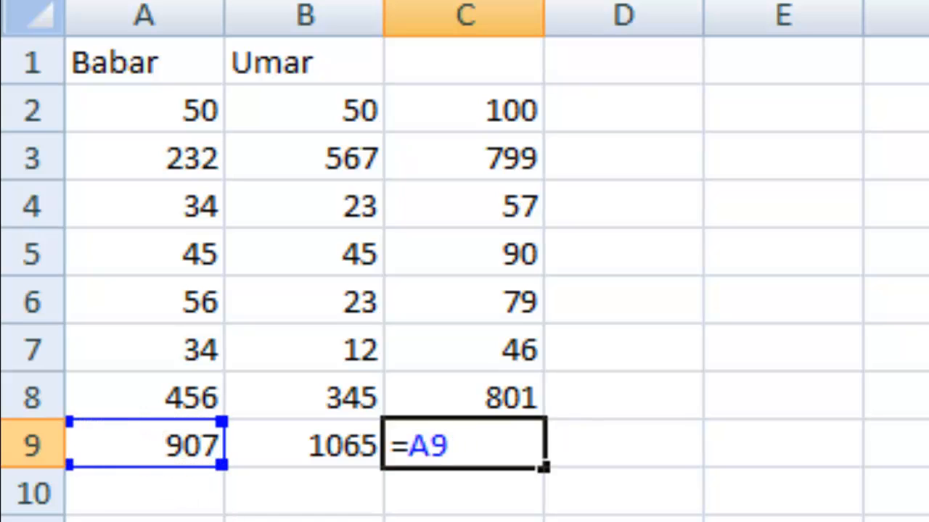
pyautogui.click(311, 441)
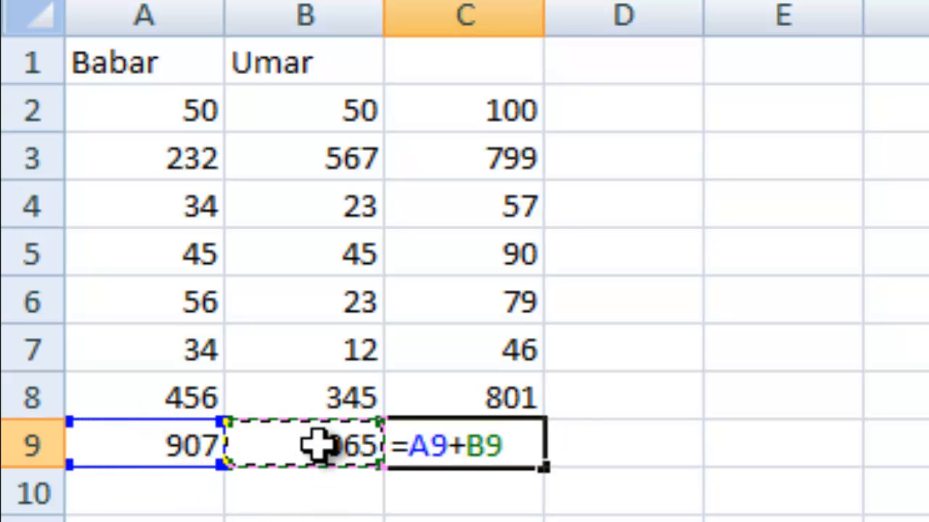
pyautogui.press('Return')
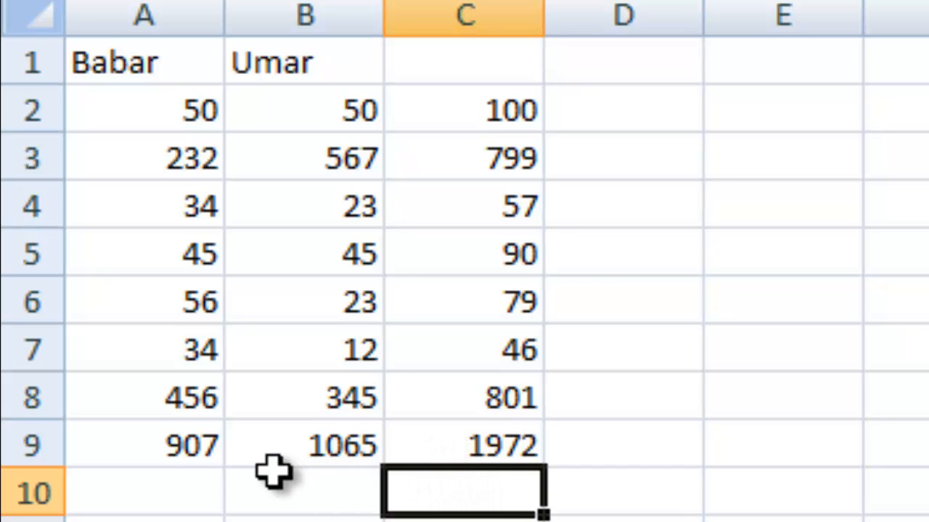
# - Fill the addition formula from C2 into C3 and from C3 into C4, one cell at a time
pyautogui.click(493, 394)
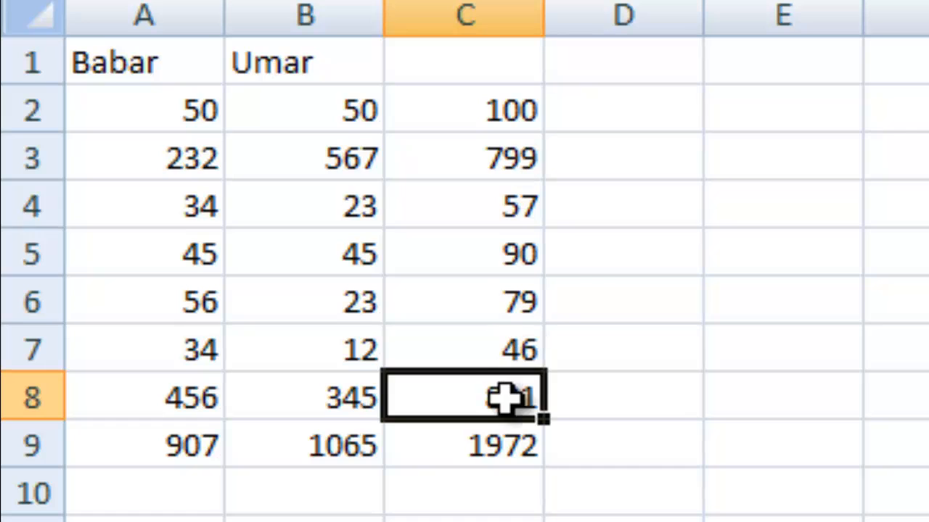
pyautogui.click(514, 109)
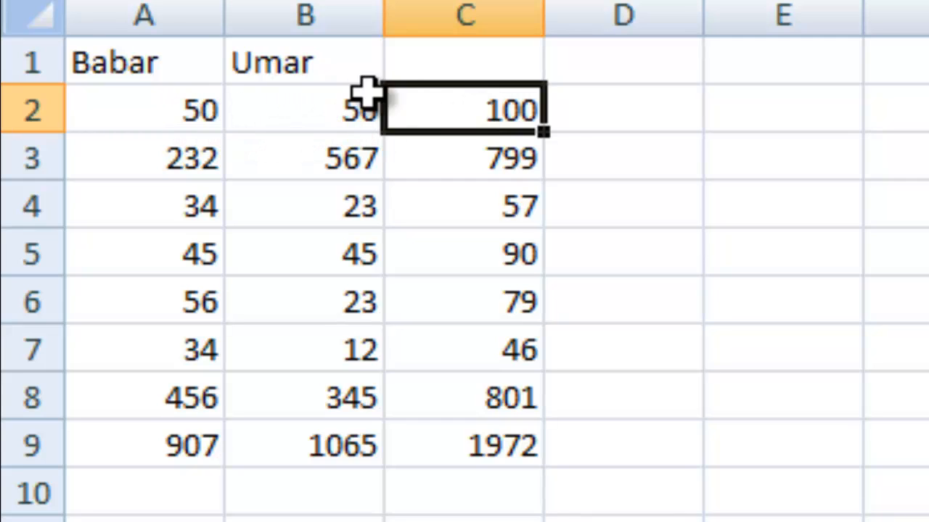
pyautogui.moveTo(548, 136); pyautogui.dragTo(549, 174)
pyautogui.click(514, 160)
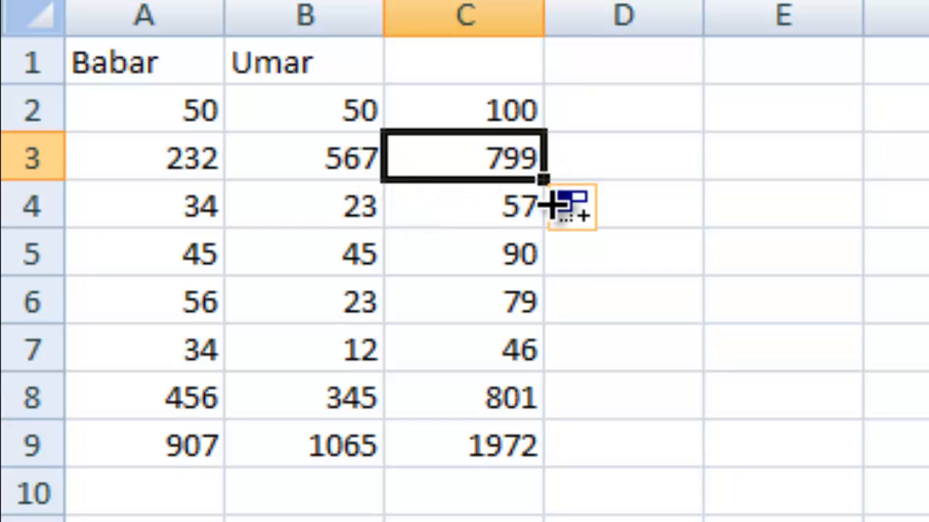
pyautogui.moveTo(549, 206); pyautogui.dragTo(540, 217)
pyautogui.click(493, 204)
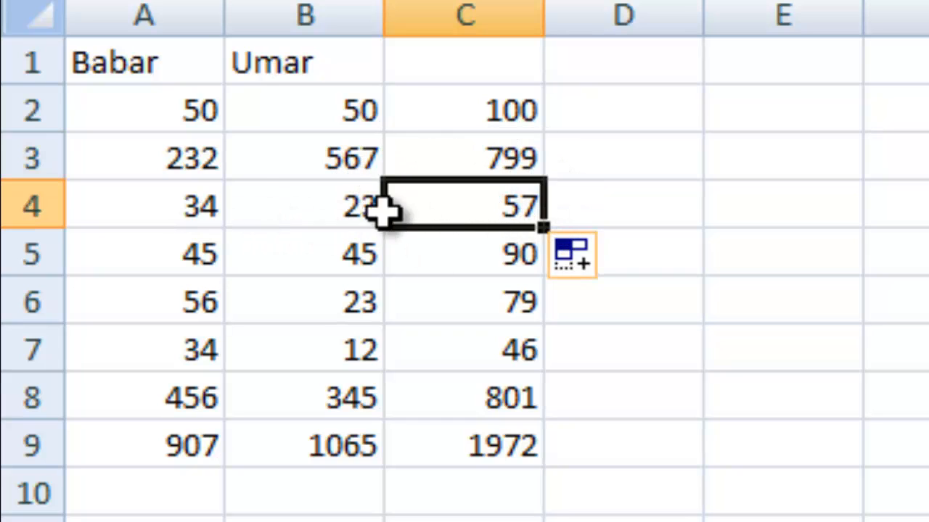